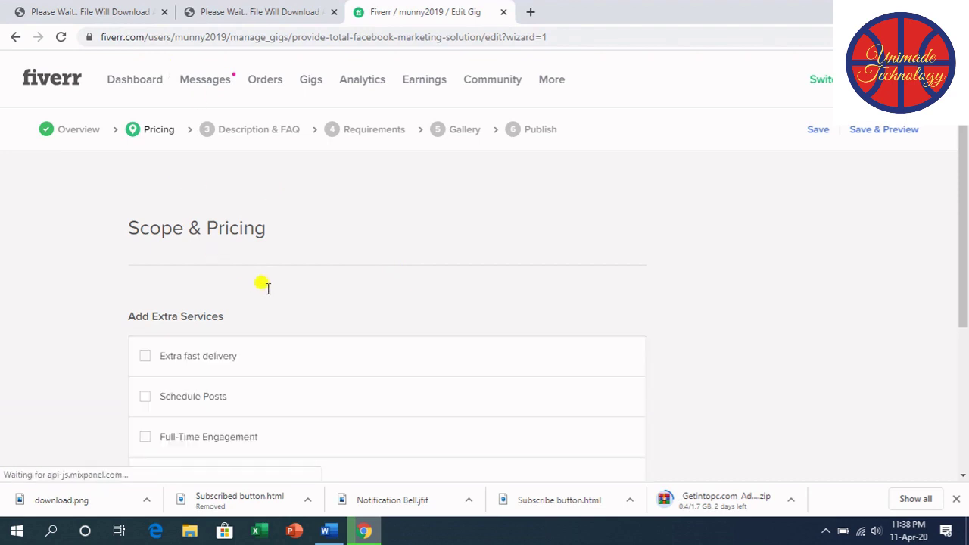
Review the Scope & Pricing page, covering the extra services and the Basic, Standard and Premium package table.
scroll(269, 291, down, 3)
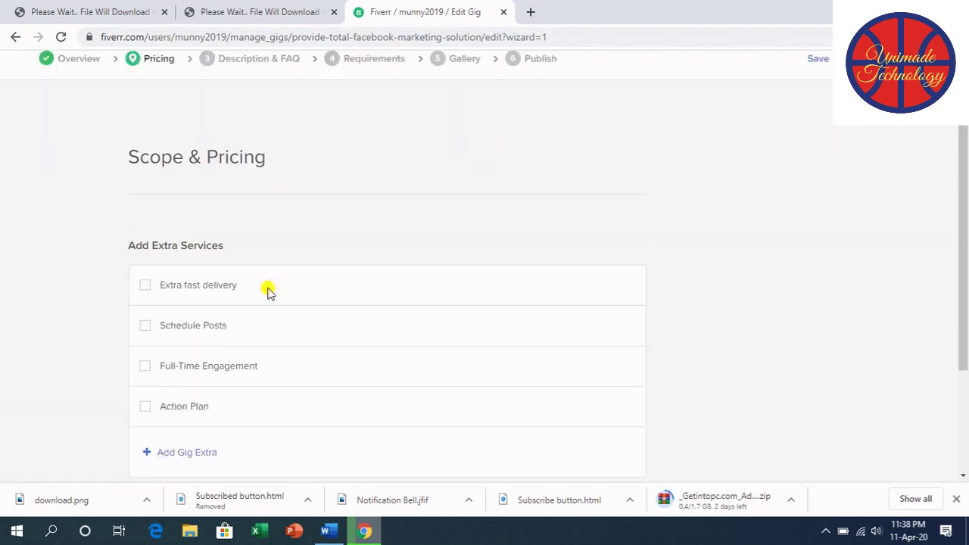
scroll(268, 292, up, 3)
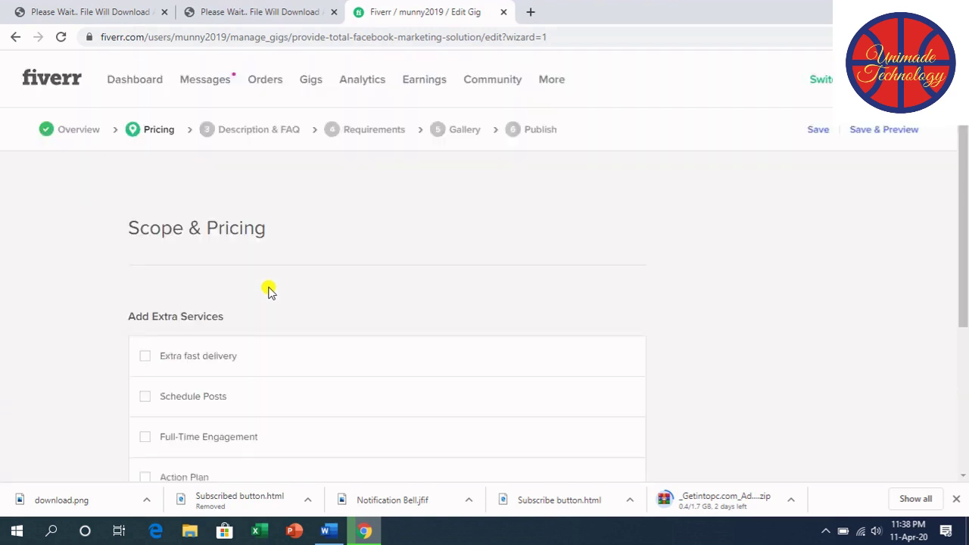
scroll(293, 264, up, 5)
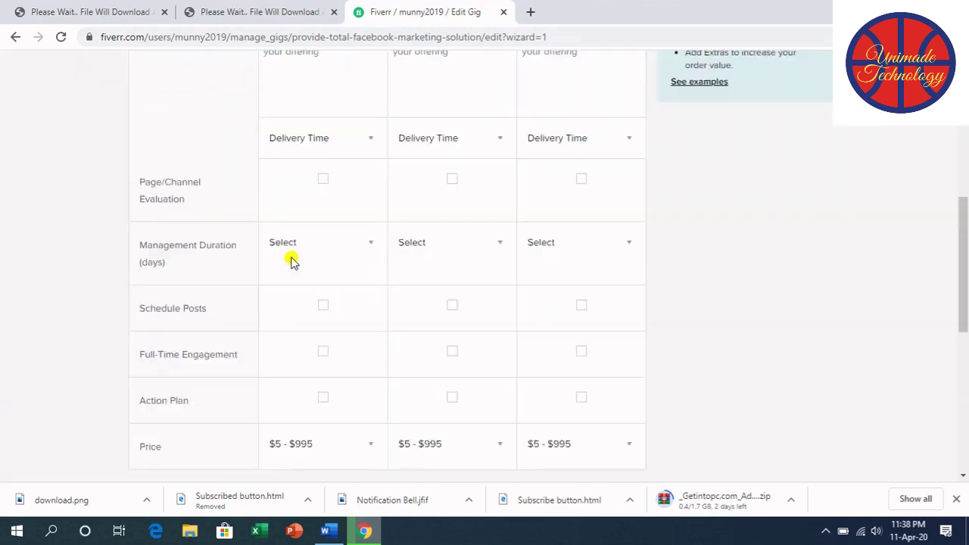
scroll(290, 261, down, 1)
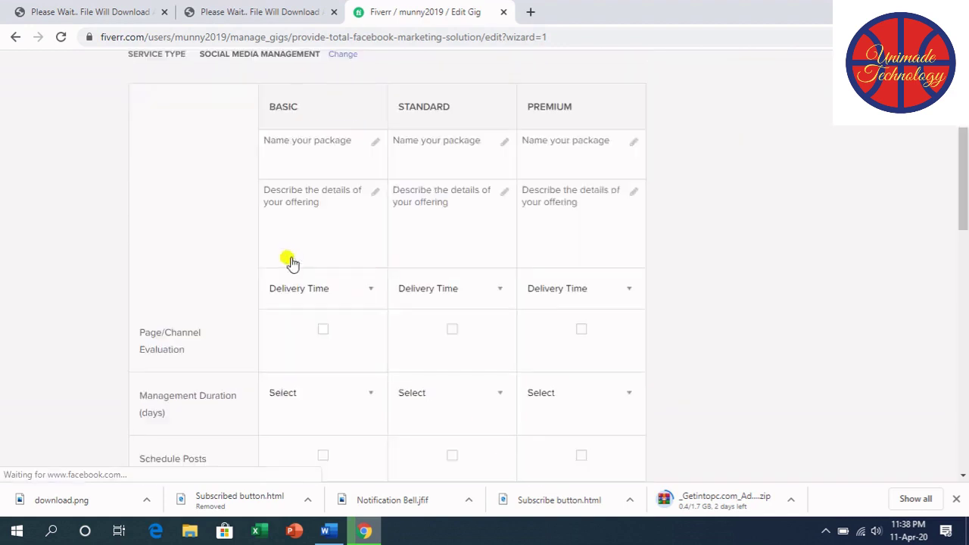
scroll(292, 257, up, 2)
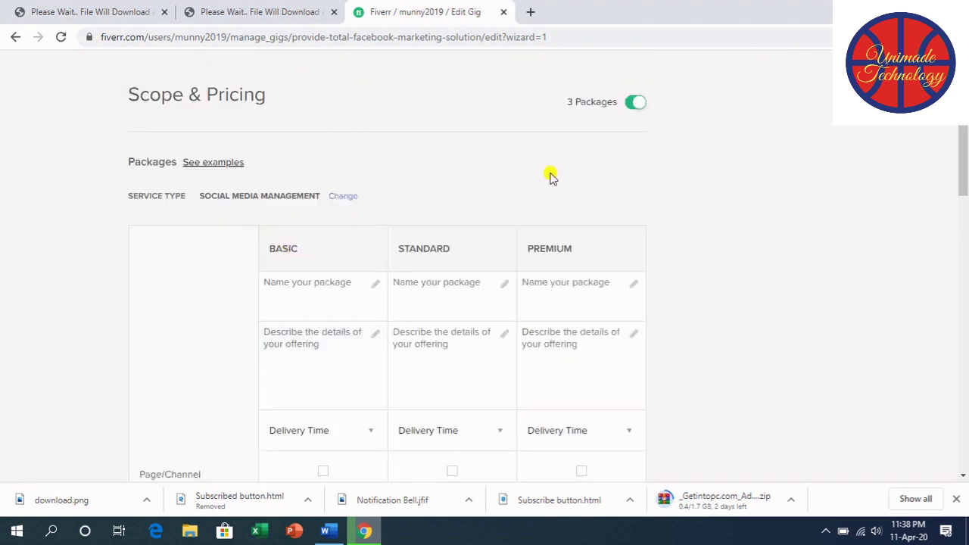
click(378, 308)
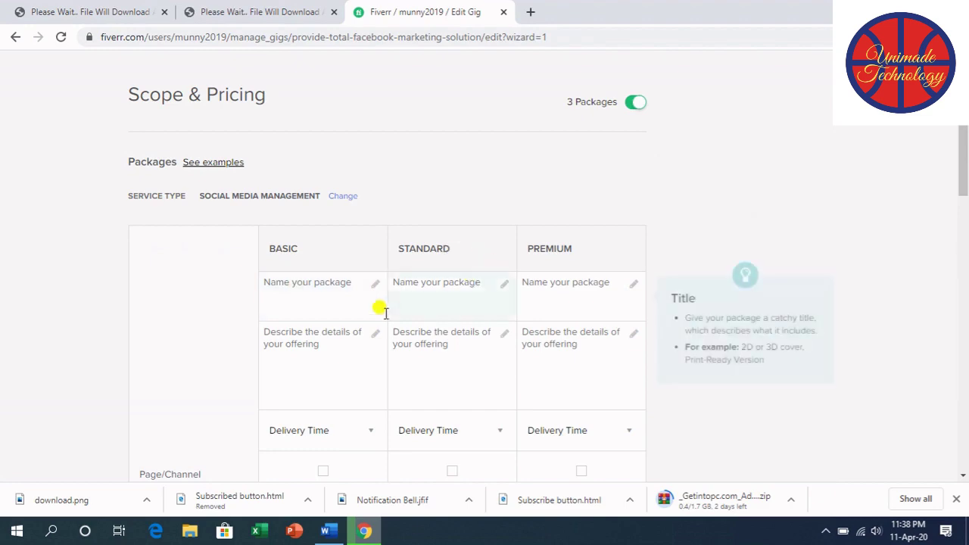
scroll(363, 318, down, 1)
click(365, 311)
Set the package prices to $10 for Basic, $20 for Standard and $30 for Premium.
scroll(361, 311, down, 5)
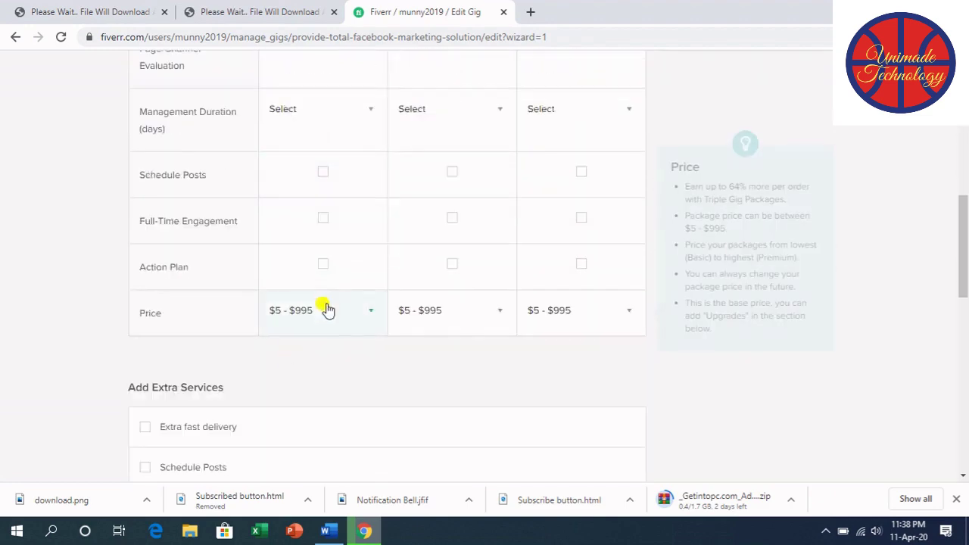
click(323, 314)
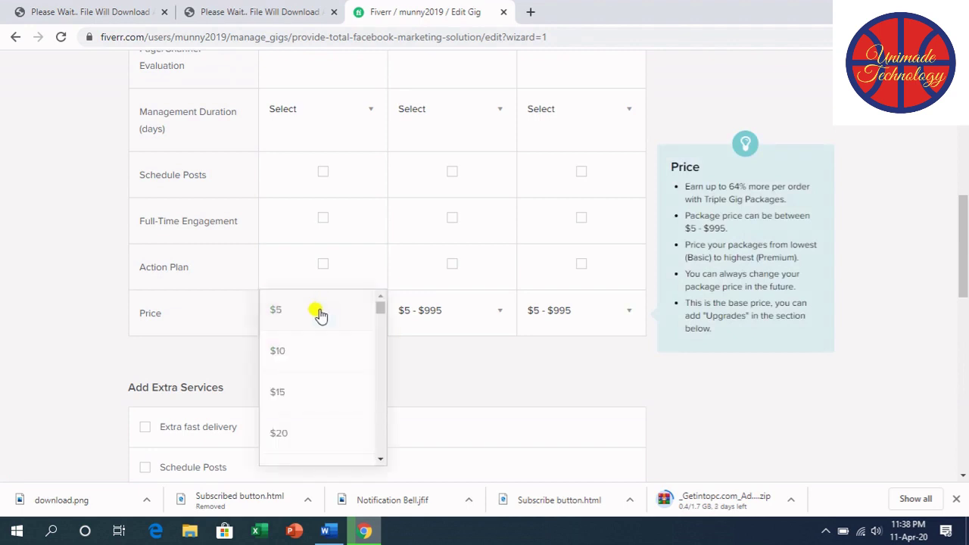
click(315, 349)
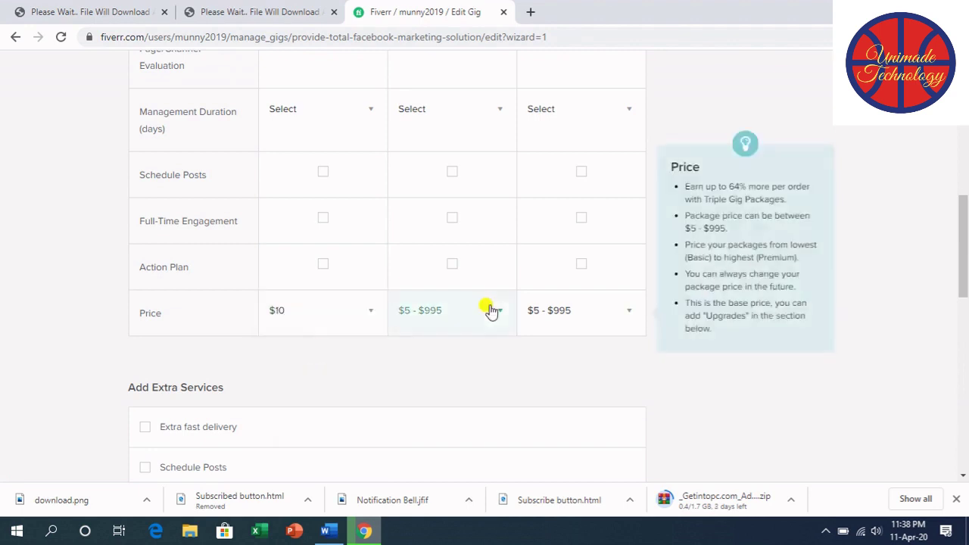
click(493, 312)
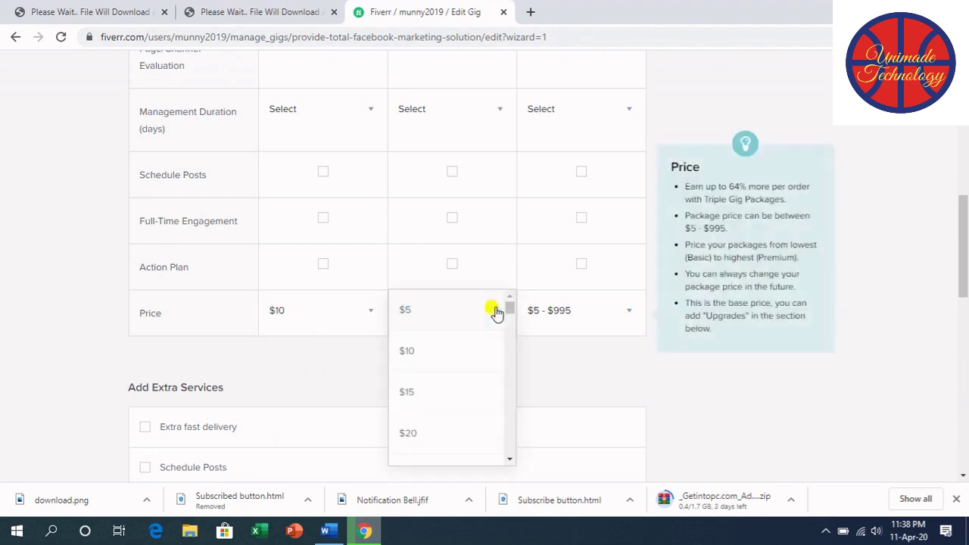
click(427, 430)
click(553, 314)
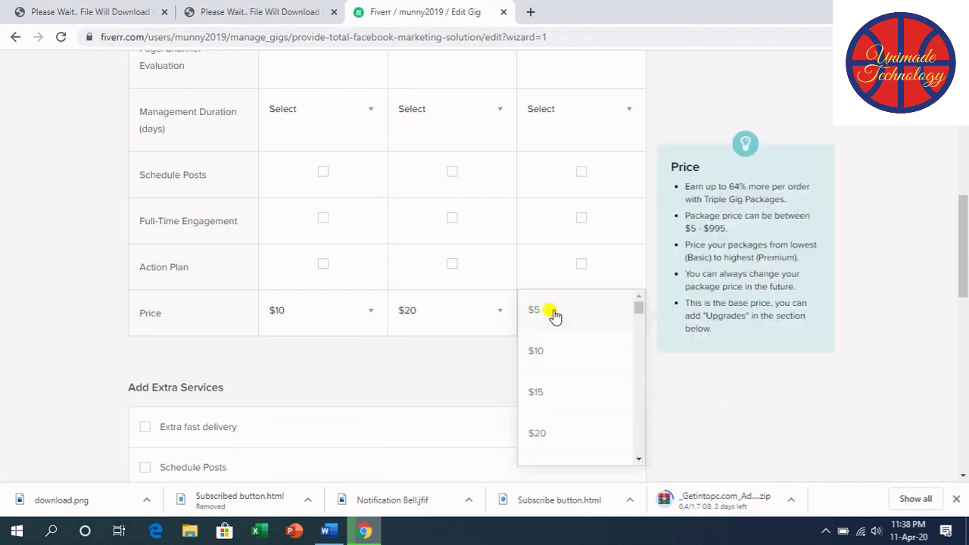
scroll(534, 409, down, 2)
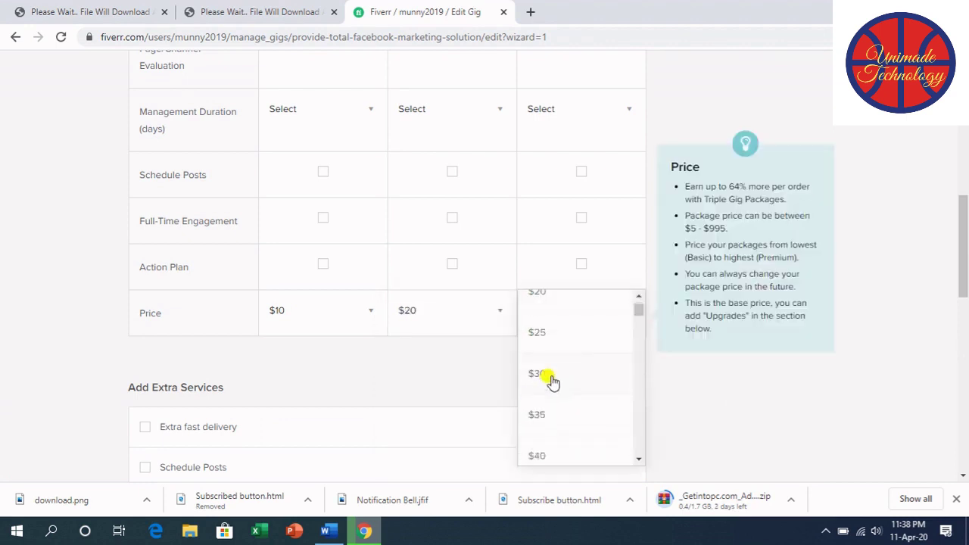
click(552, 371)
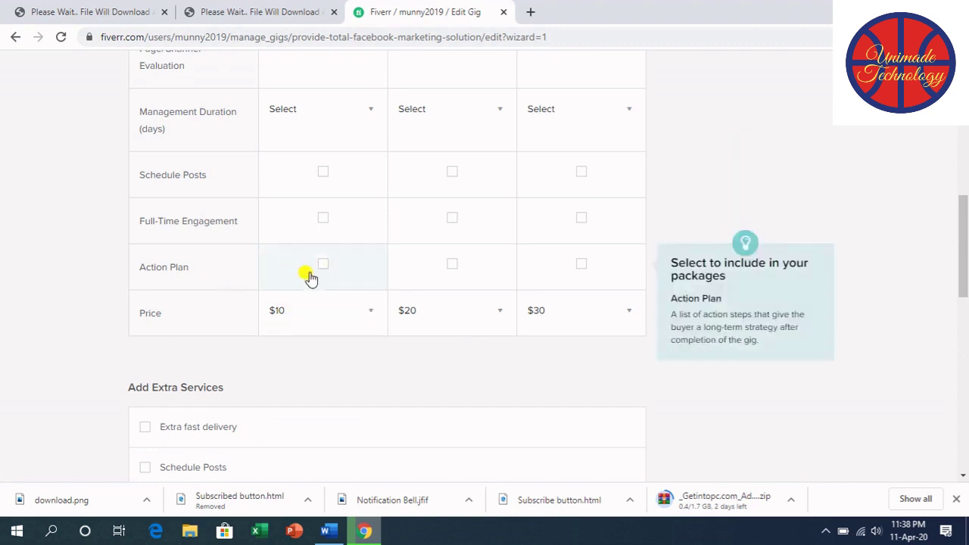
Include Schedule Posts in all three packages, and Full-Time Engagement and Action Plan in Standard and Premium only.
scroll(320, 260, up, 1)
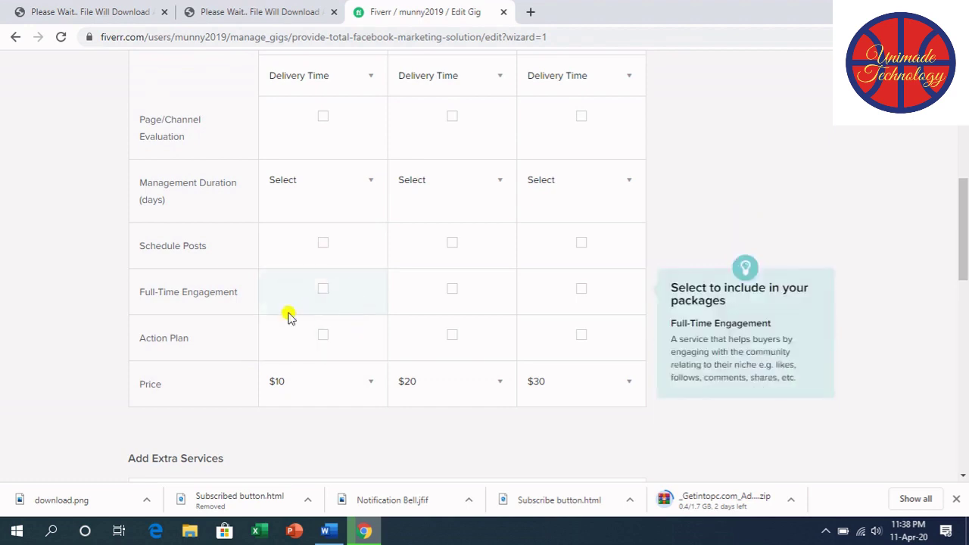
click(324, 244)
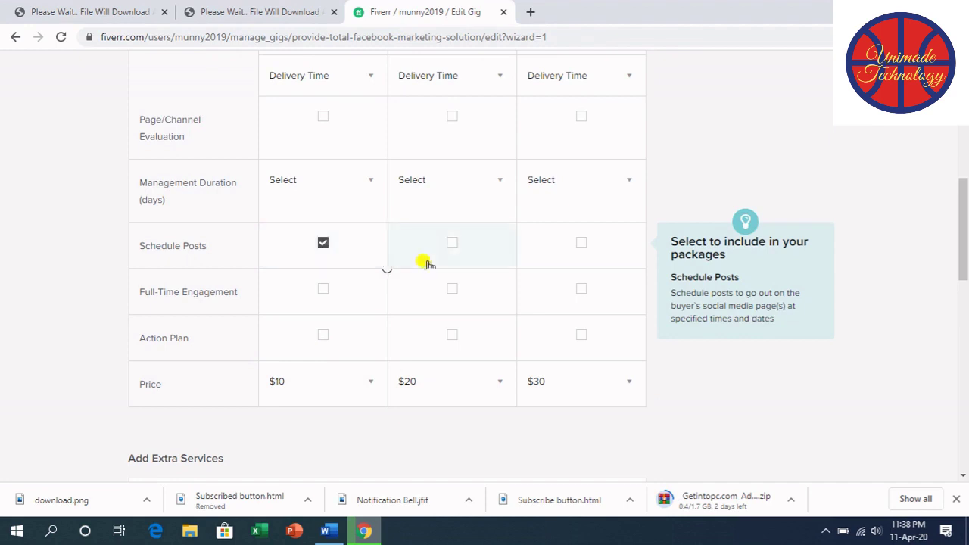
click(452, 244)
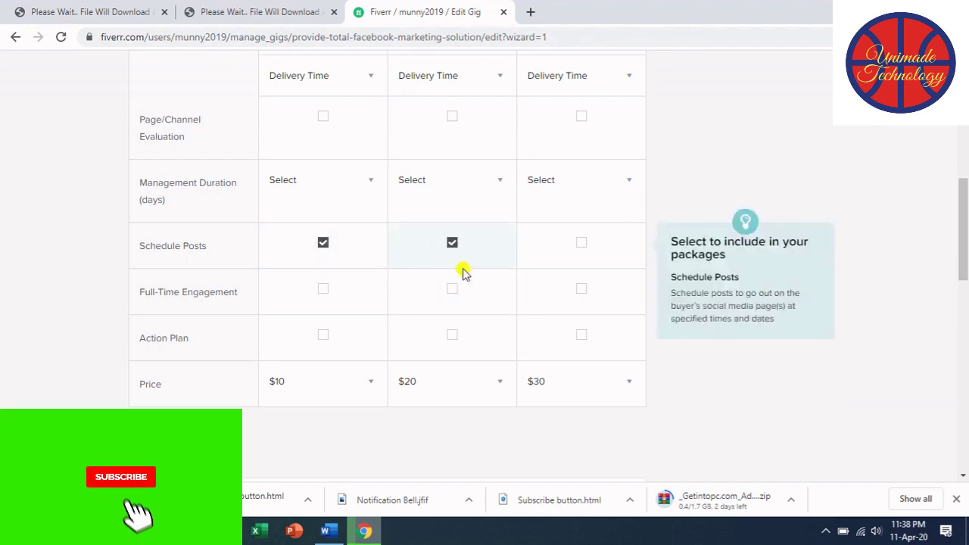
click(452, 290)
click(451, 335)
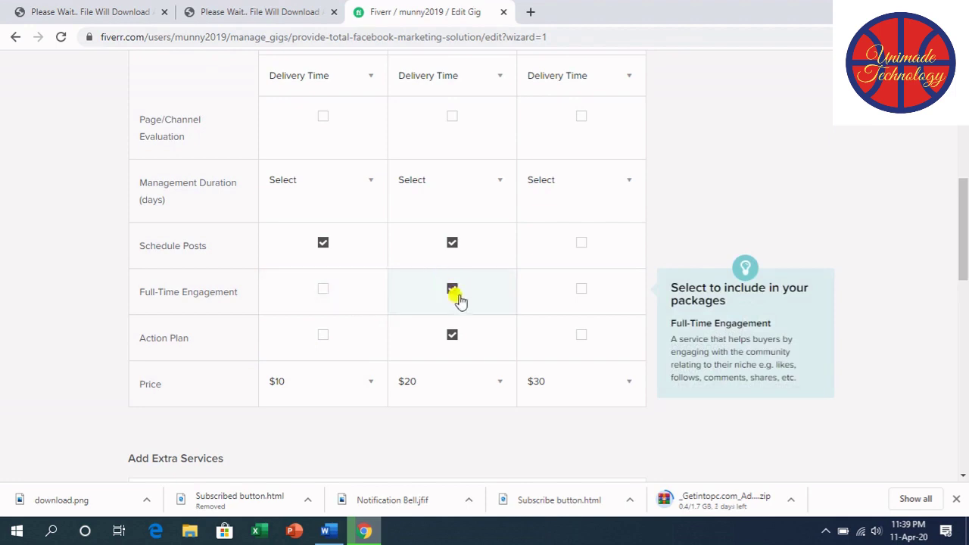
click(581, 244)
click(581, 289)
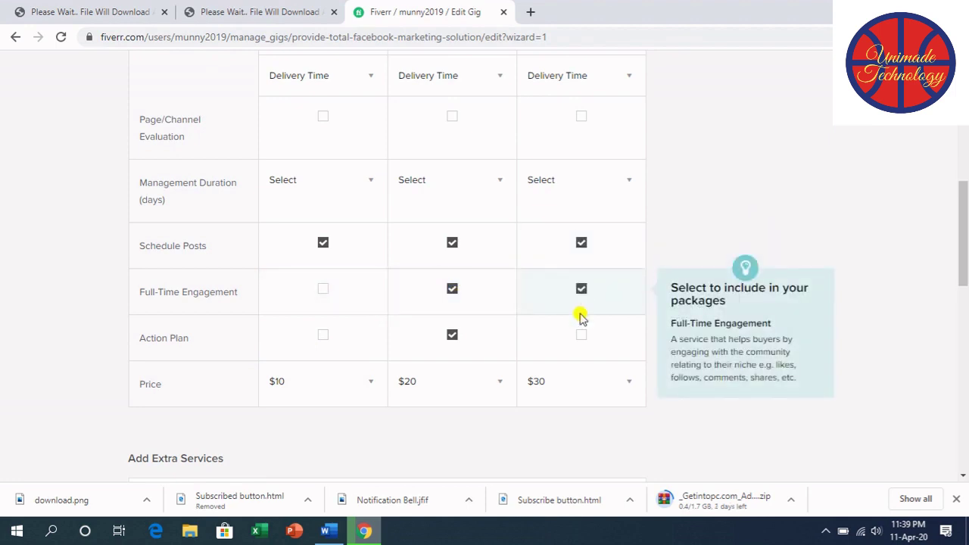
click(581, 335)
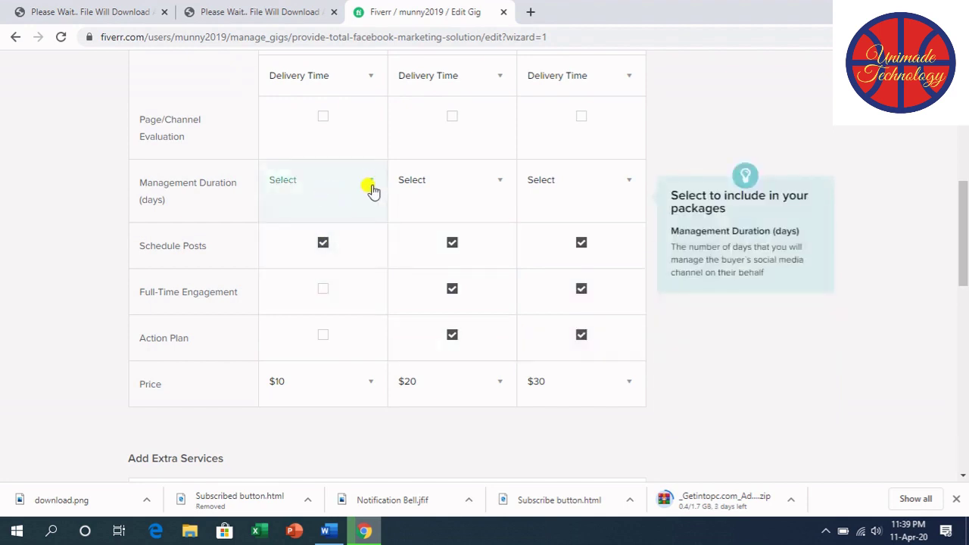
Set the management duration to 3 days for Basic, 4 for Standard and 5 for Premium.
click(371, 185)
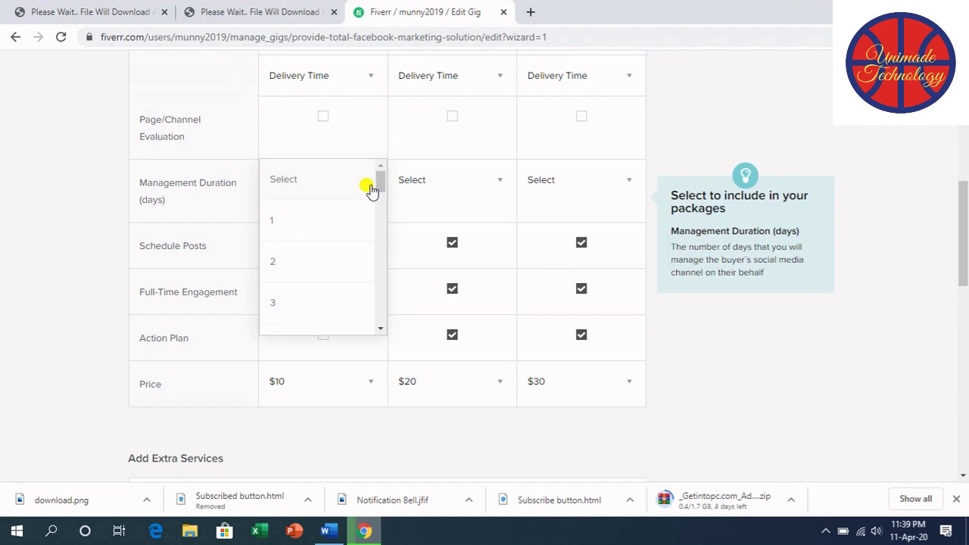
click(288, 302)
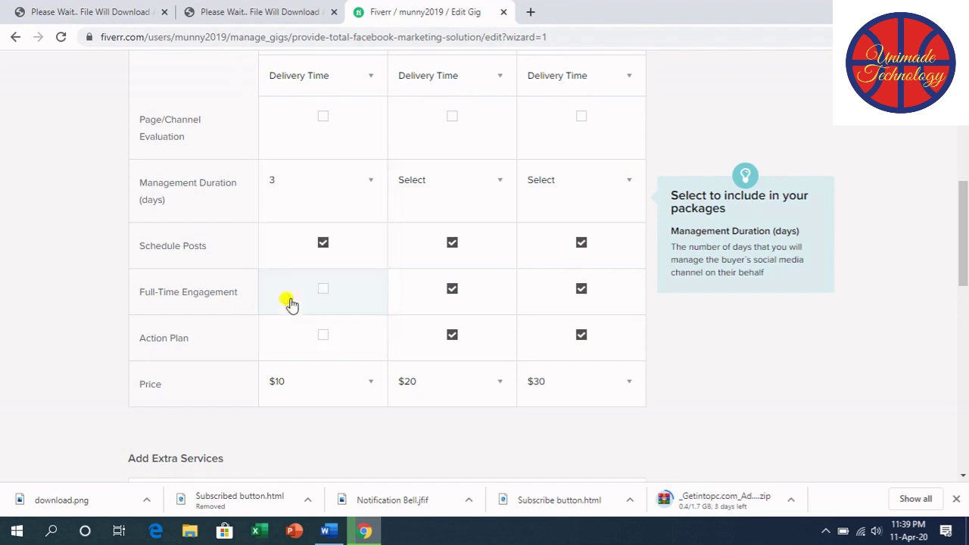
click(500, 184)
scroll(419, 281, down, 1)
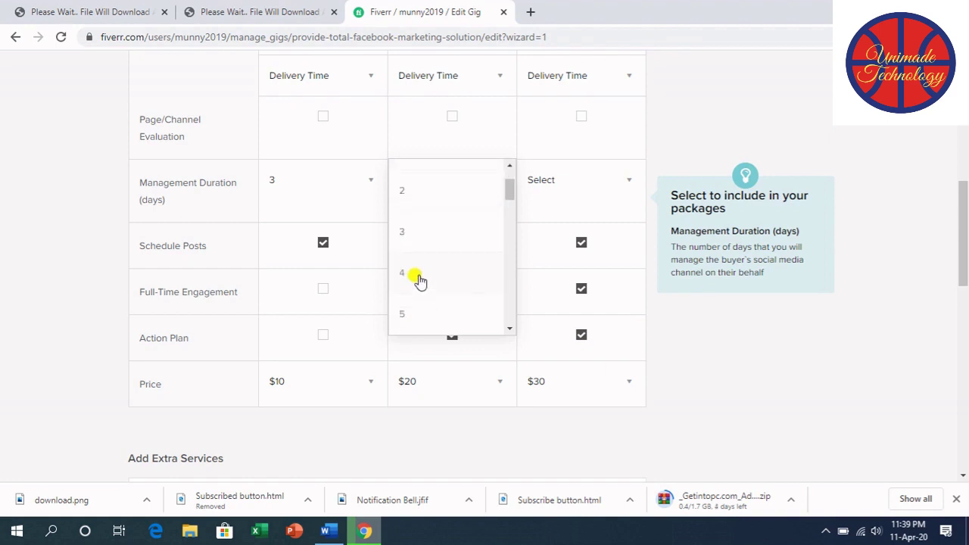
scroll(420, 281, down, 1)
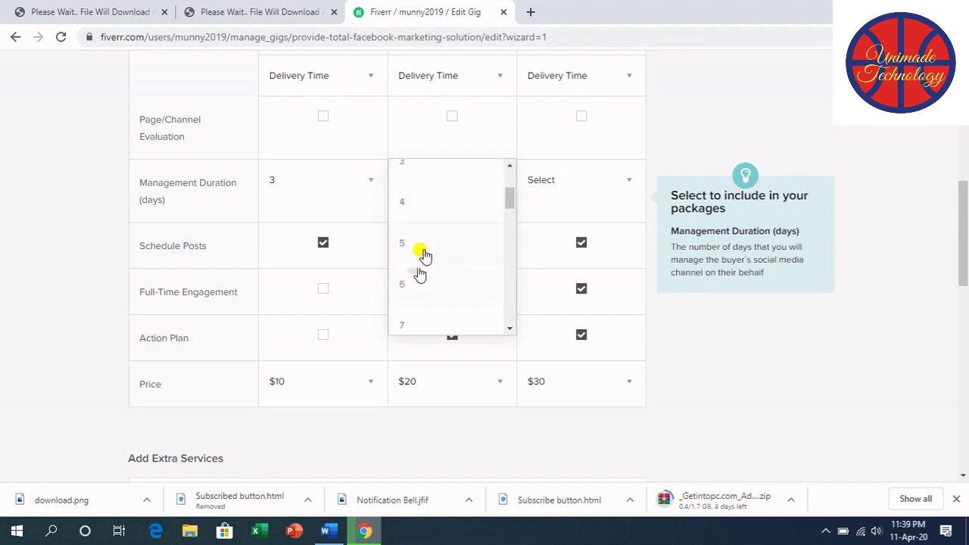
click(412, 205)
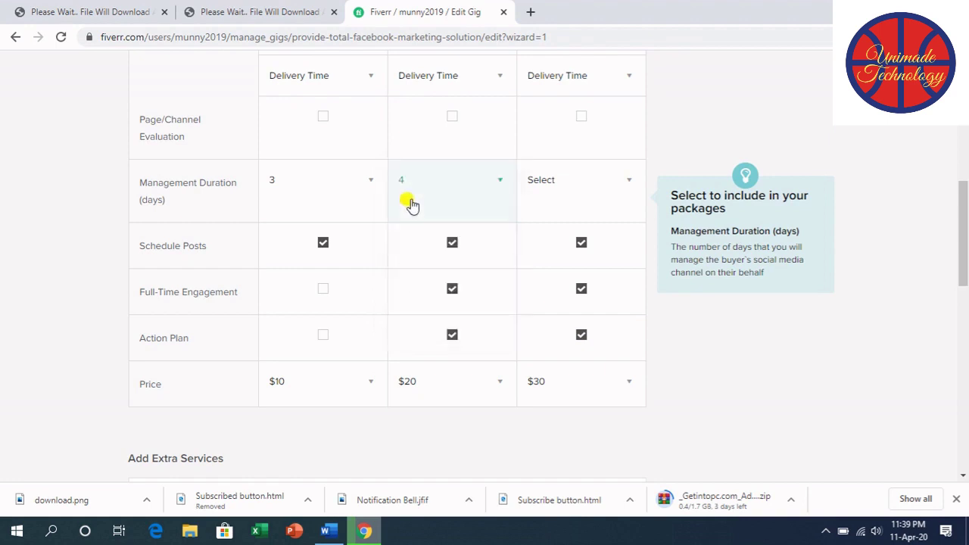
click(622, 181)
scroll(561, 261, down, 2)
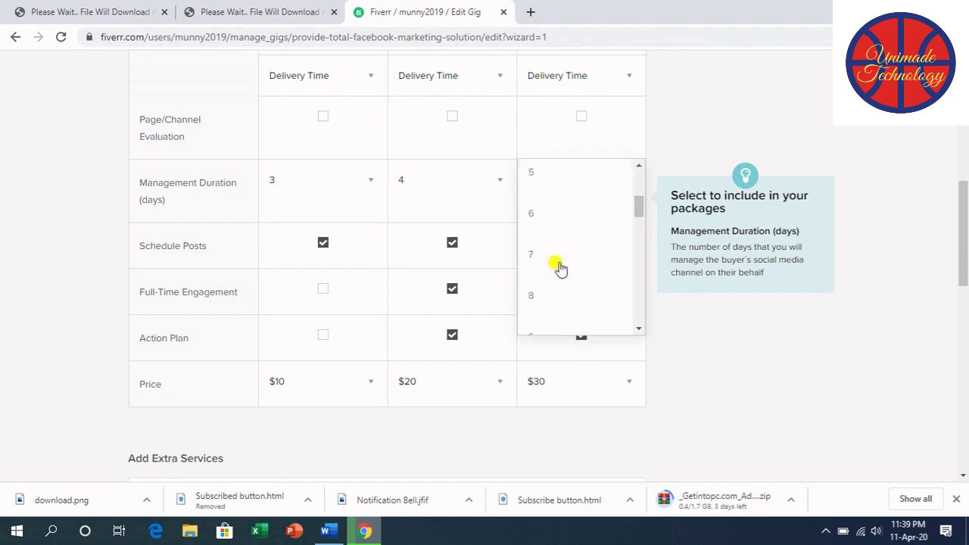
click(539, 178)
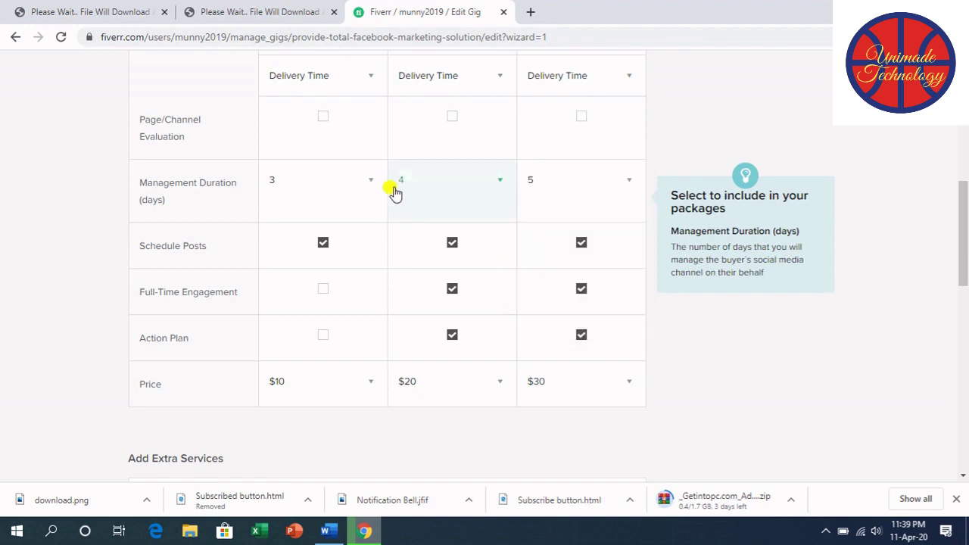
Include Page/Channel Evaluation in the Standard and Premium packages.
scroll(392, 191, up, 1)
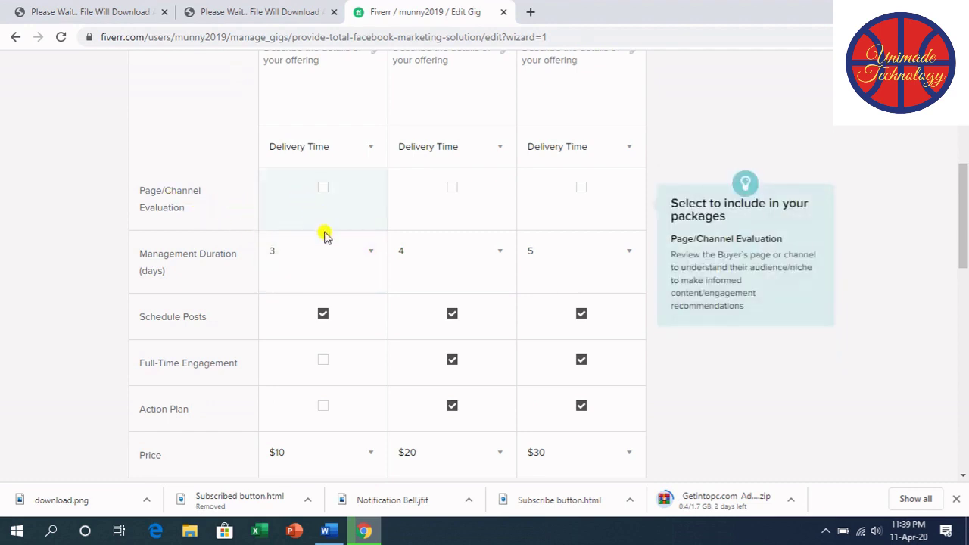
click(451, 188)
click(577, 194)
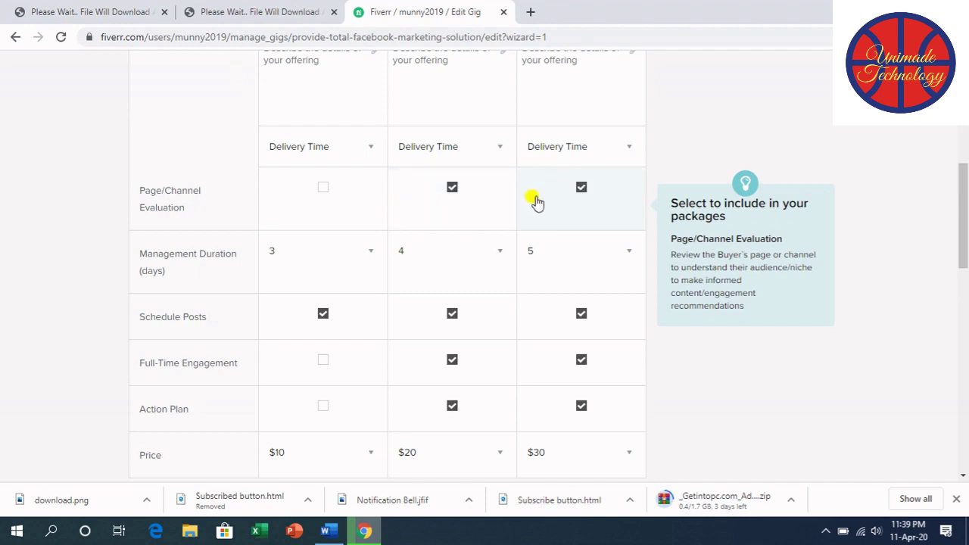
Set the delivery time to 3 days for Basic, 4 days for Standard and 5 days for Premium.
scroll(392, 179, up, 1)
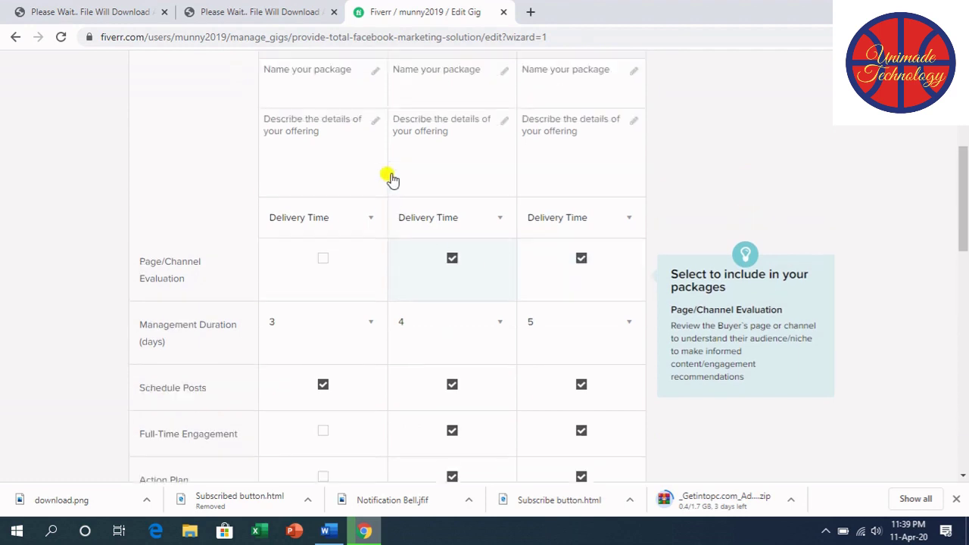
click(368, 221)
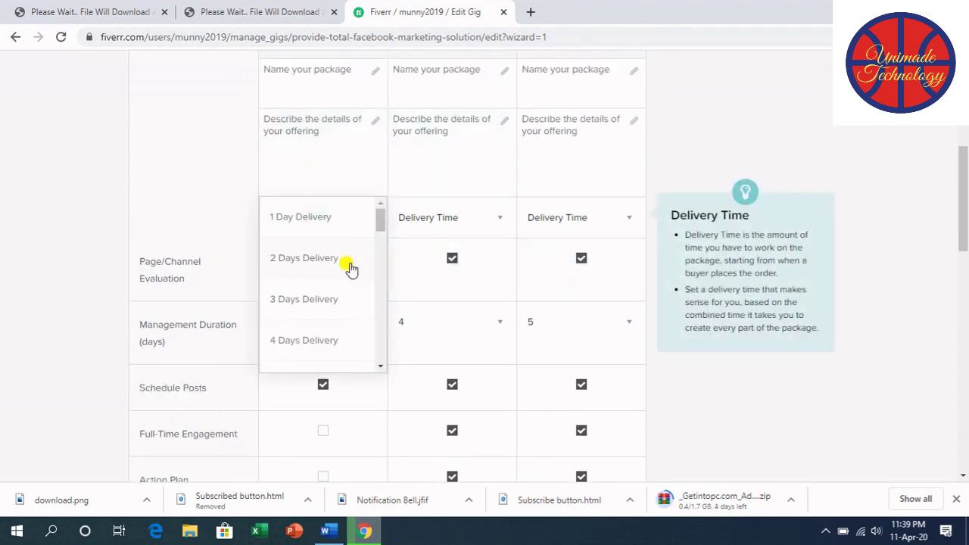
click(321, 303)
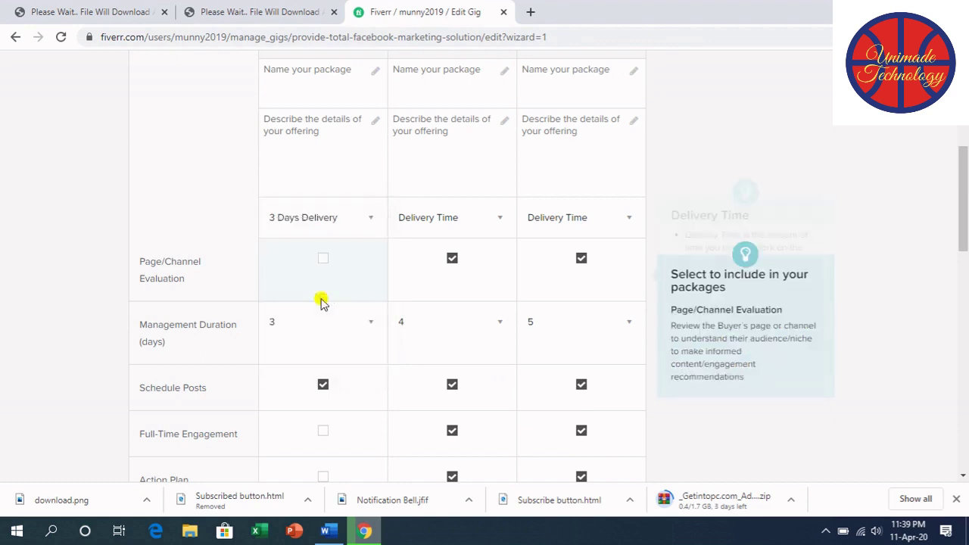
click(502, 219)
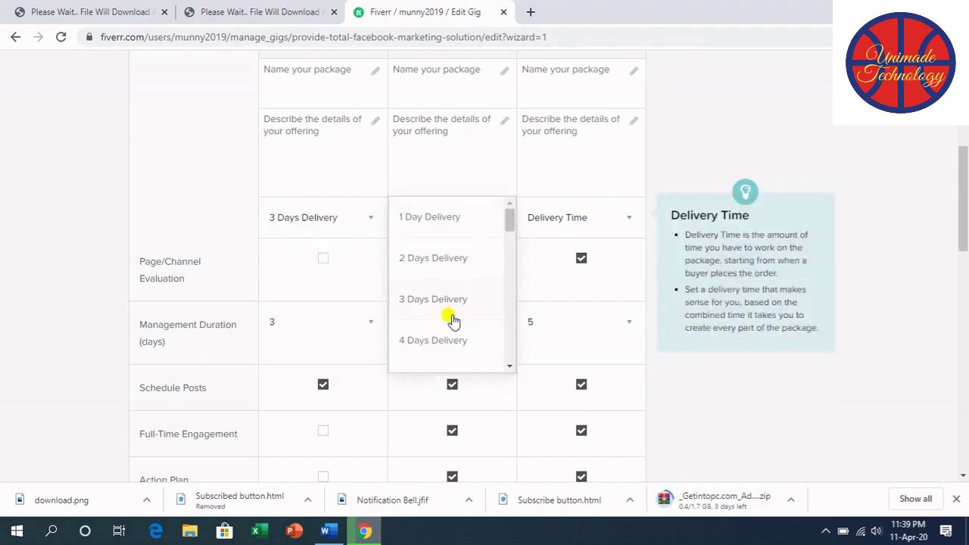
click(443, 341)
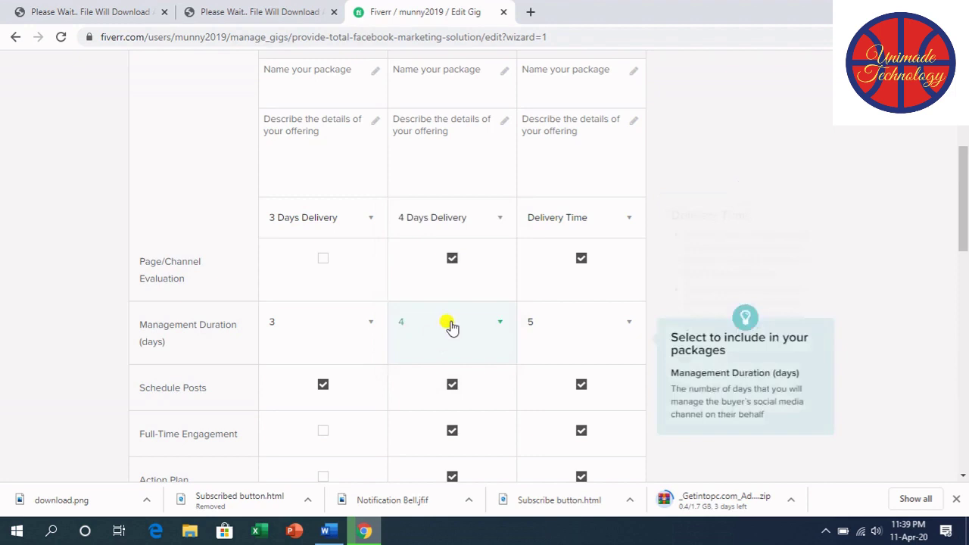
click(614, 218)
scroll(539, 311, down, 1)
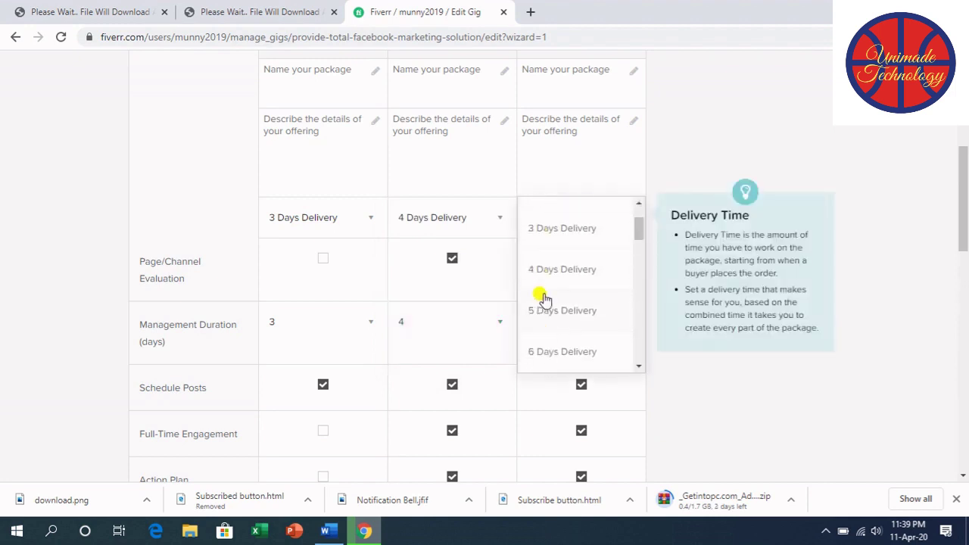
click(543, 309)
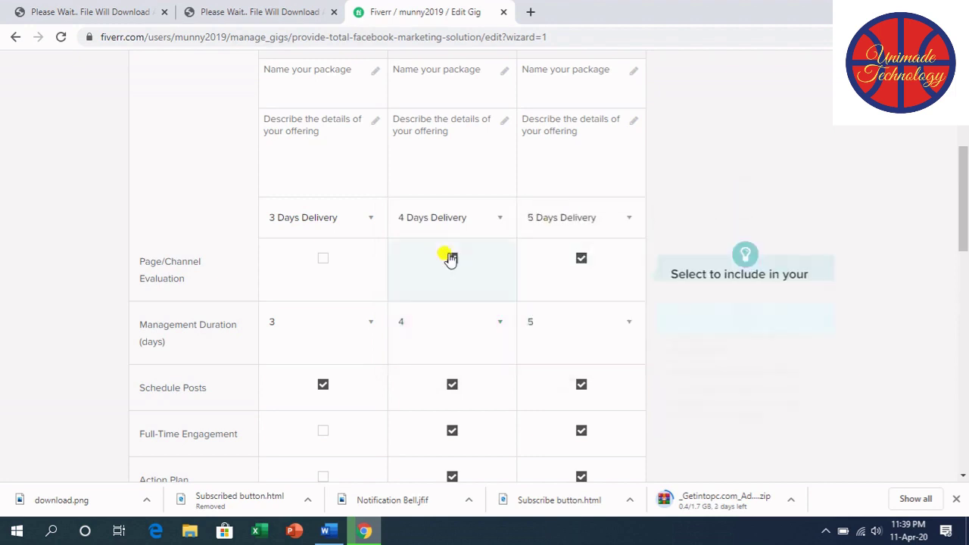
Switch to the Facebook business page document in Word and copy the 2nd page title "Promote to one Million people".
scroll(449, 257, up, 2)
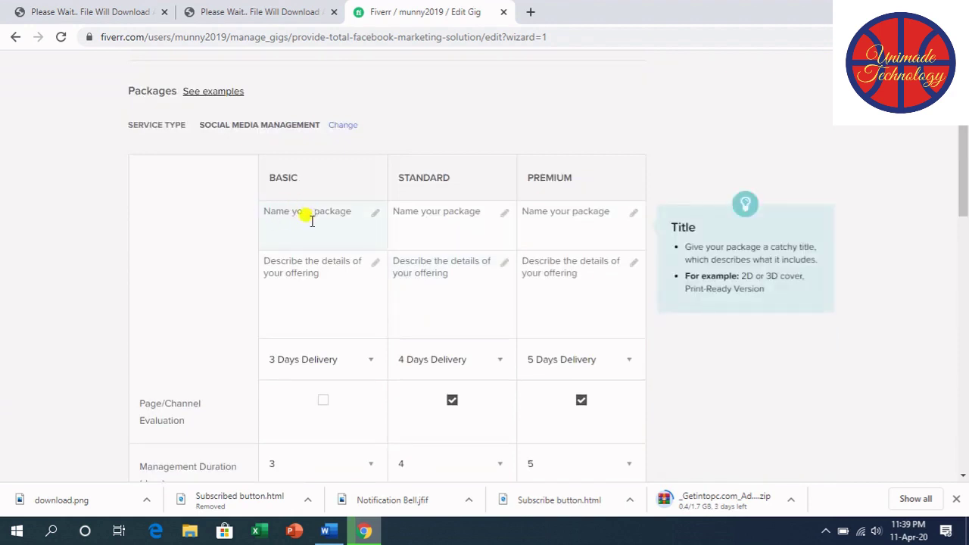
click(327, 532)
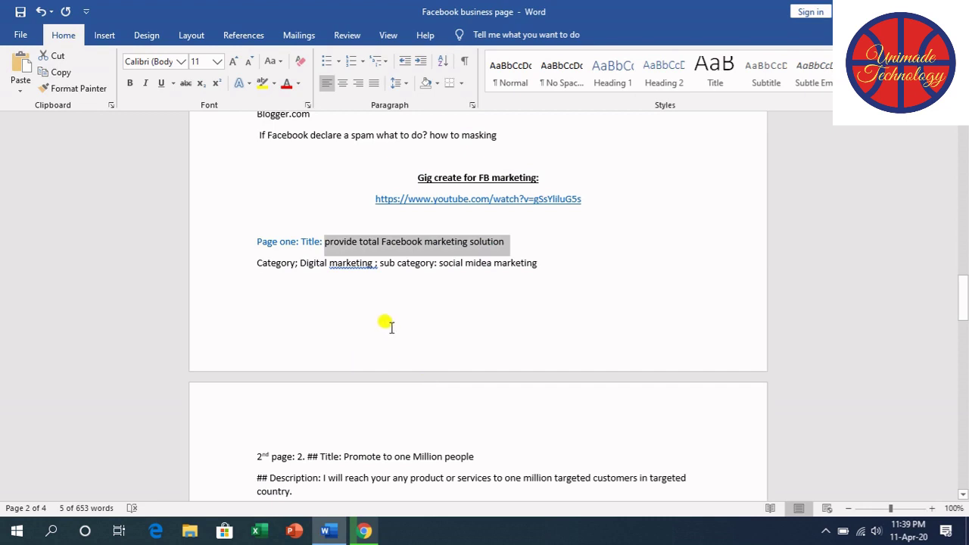
scroll(392, 327, down, 3)
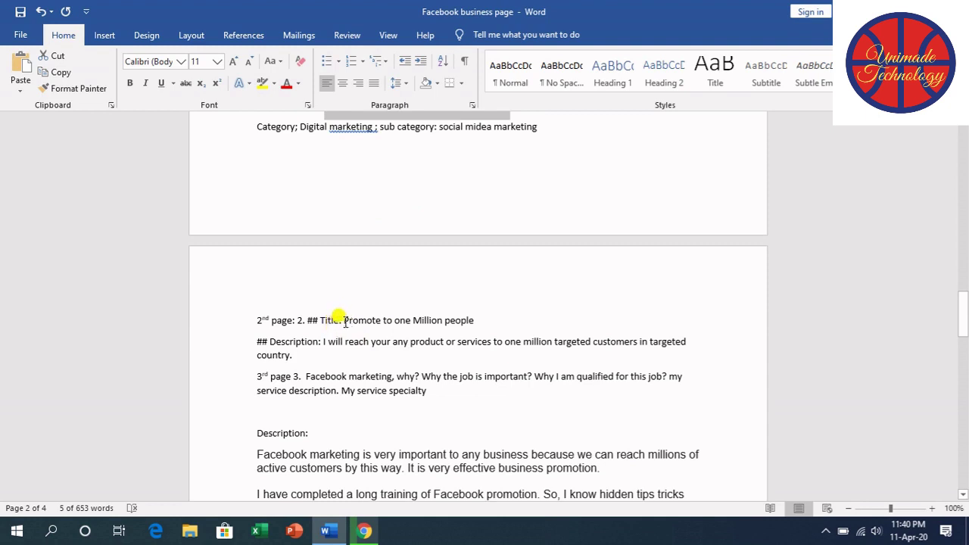
drag(344, 320, 477, 320)
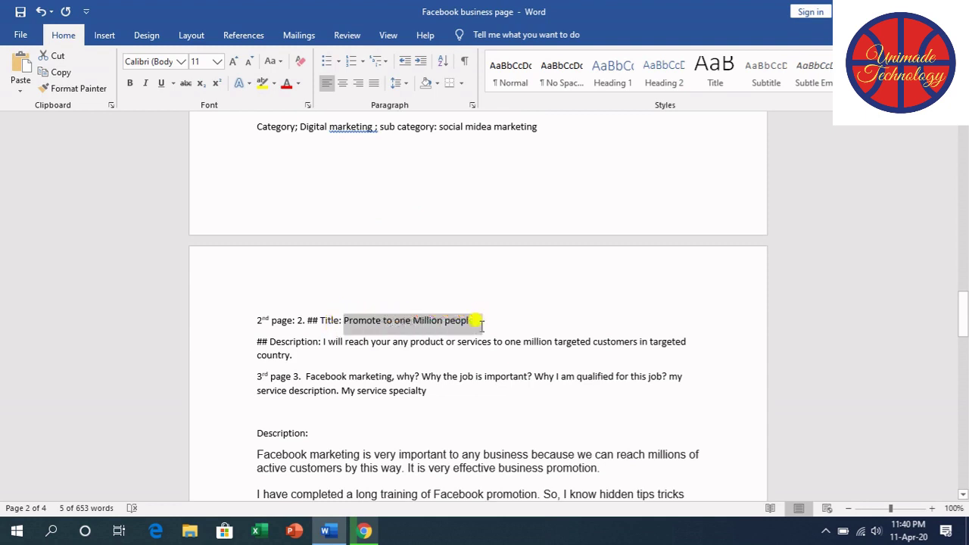
right_click(458, 324)
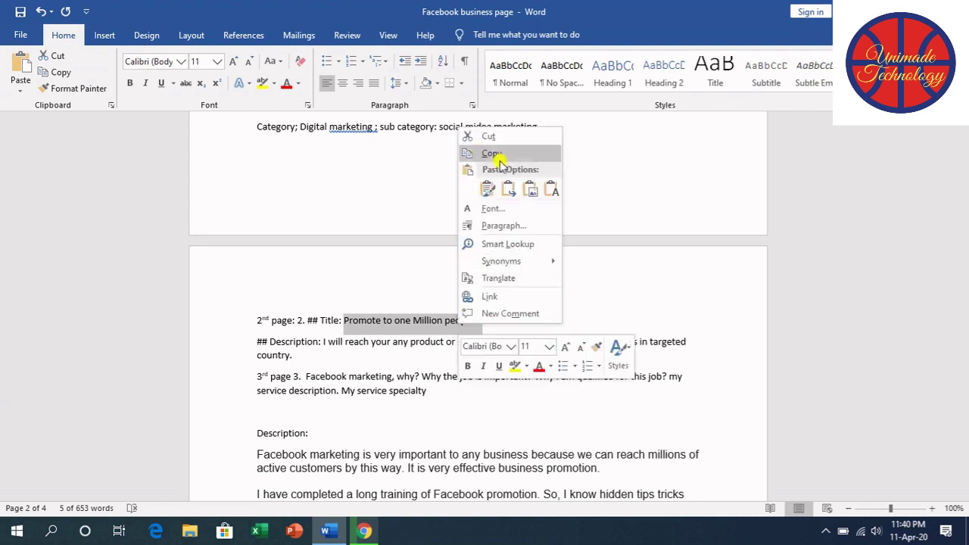
click(490, 155)
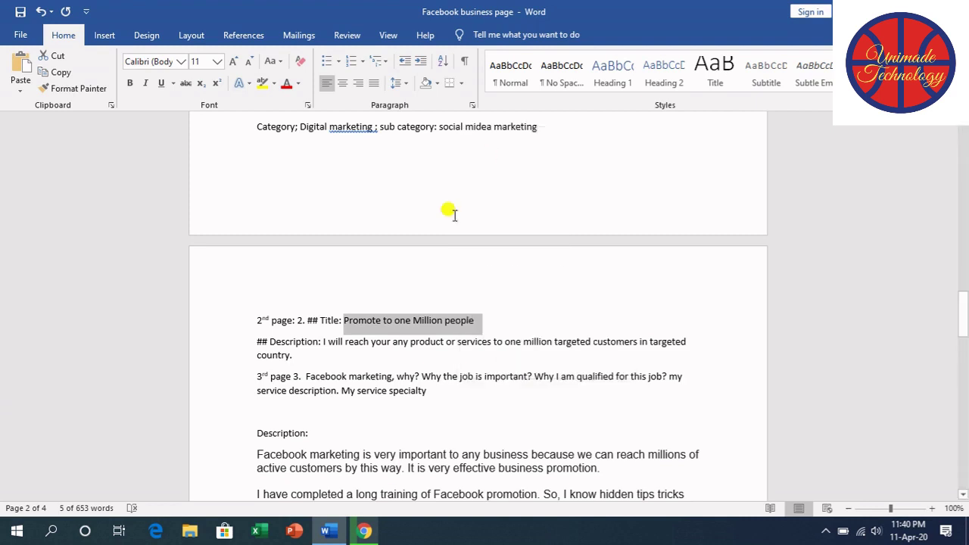
Switch back to the Fiverr gig in Chrome and name the Basic package "Promote to one Million people".
click(365, 530)
click(288, 215)
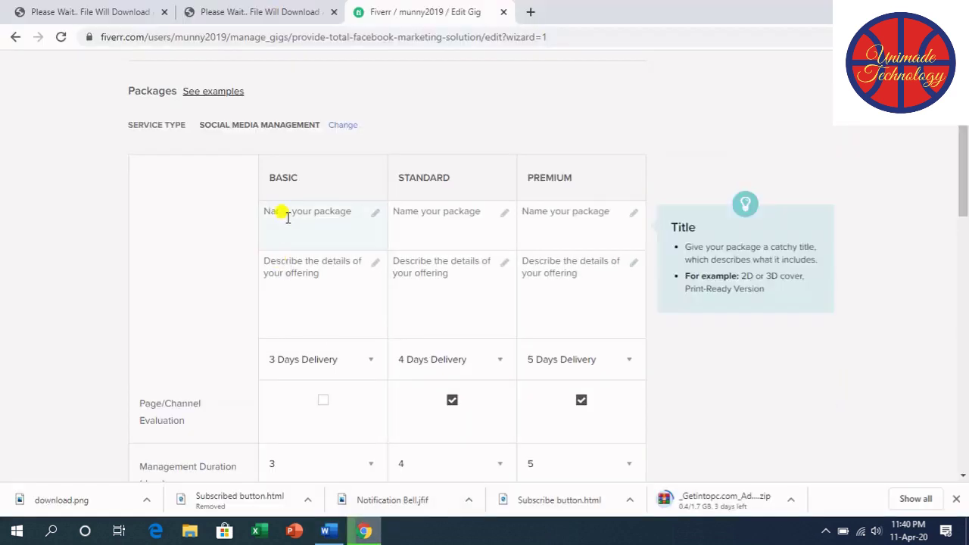
key(ctrl+v)
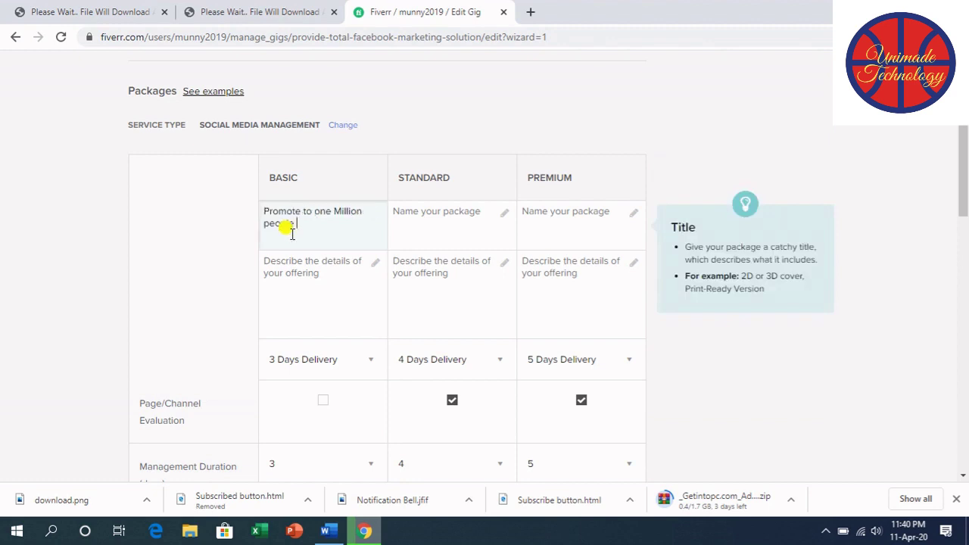
Name the Standard package "Promote to Two Million people", reusing the copied title.
click(444, 211)
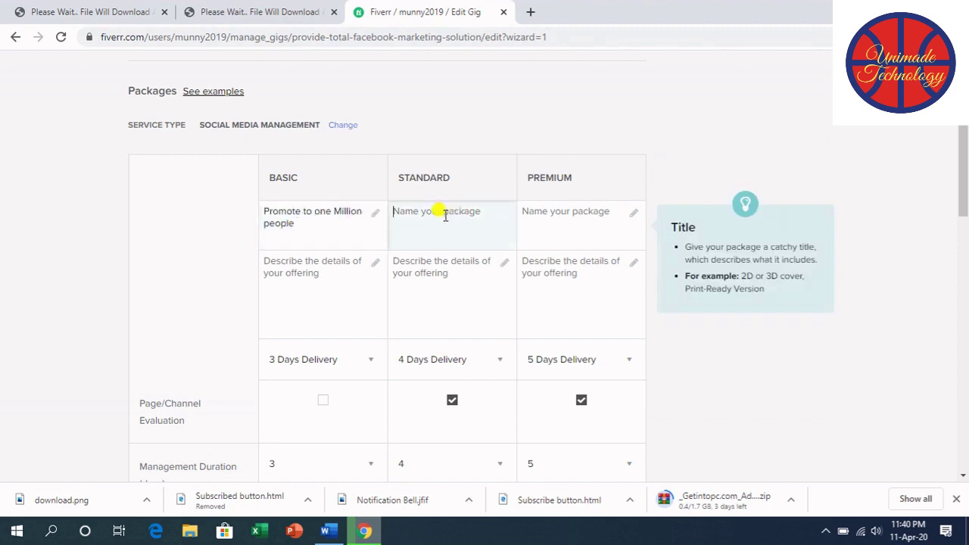
key(ctrl+v)
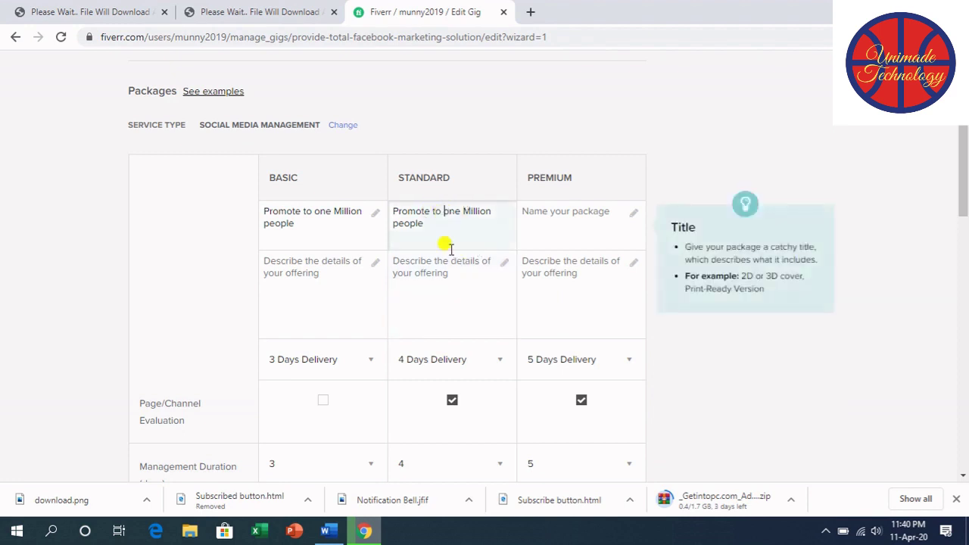
key(Delete)
key(Delete)
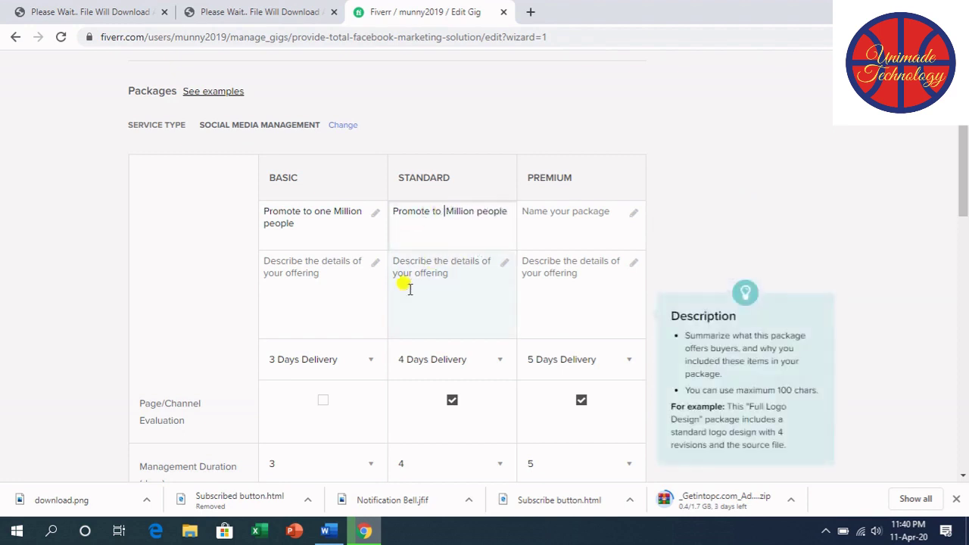
text(Tw)
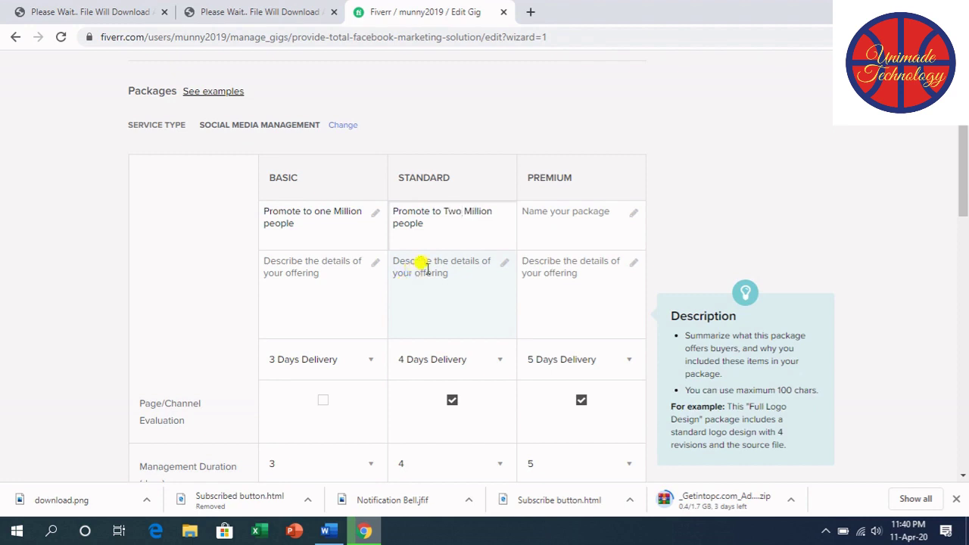
Name the Premium package "Promote to Three Million people", reusing the copied title.
right_click(552, 213)
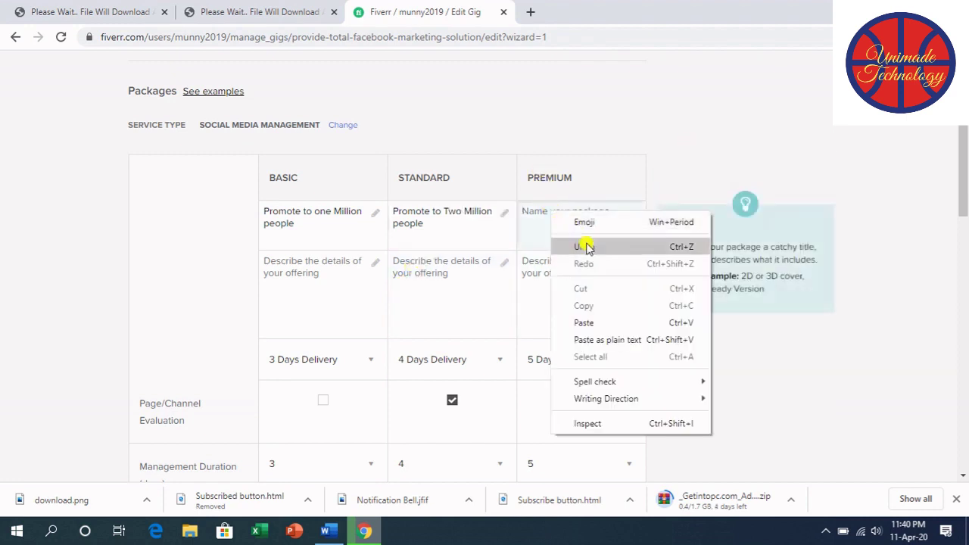
click(569, 323)
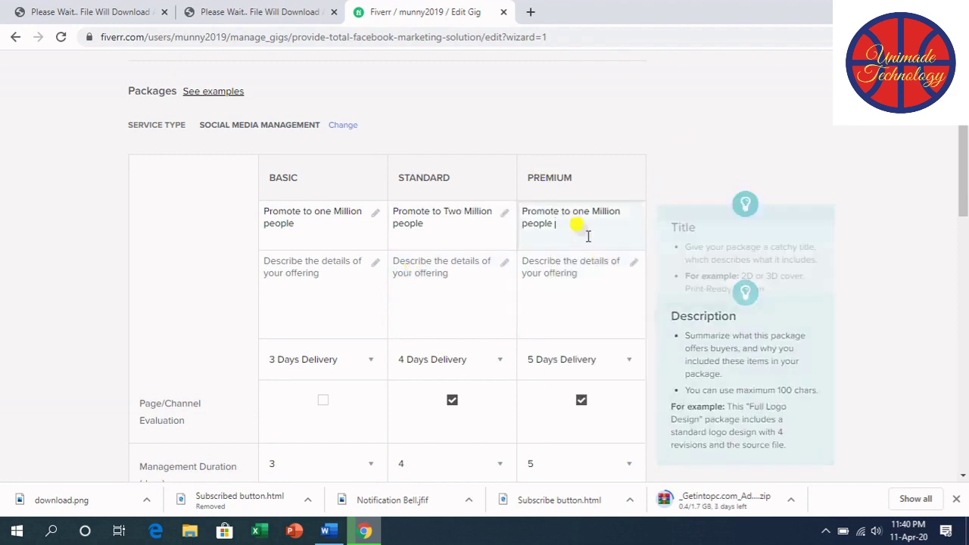
click(553, 265)
key(Delete)
key(Delete)
key(Delete)
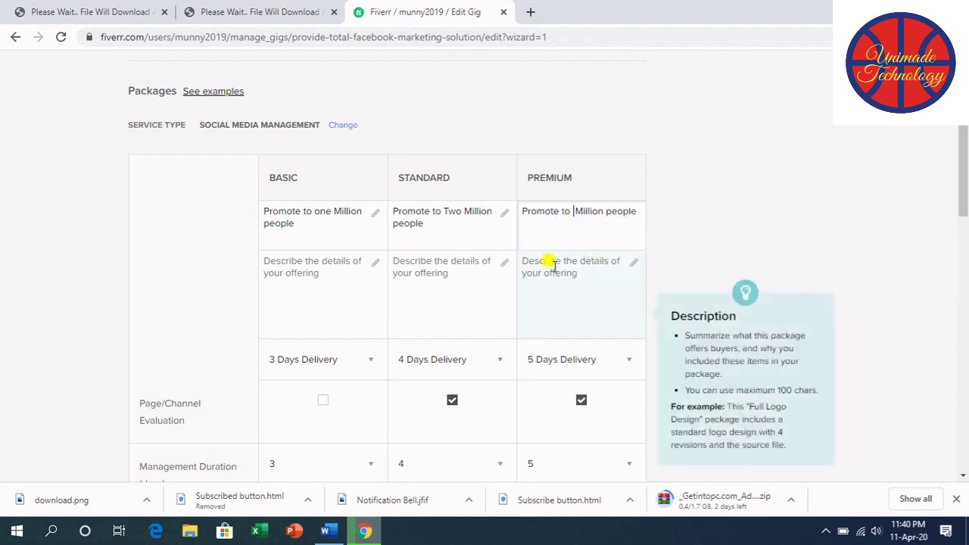
text(Three)
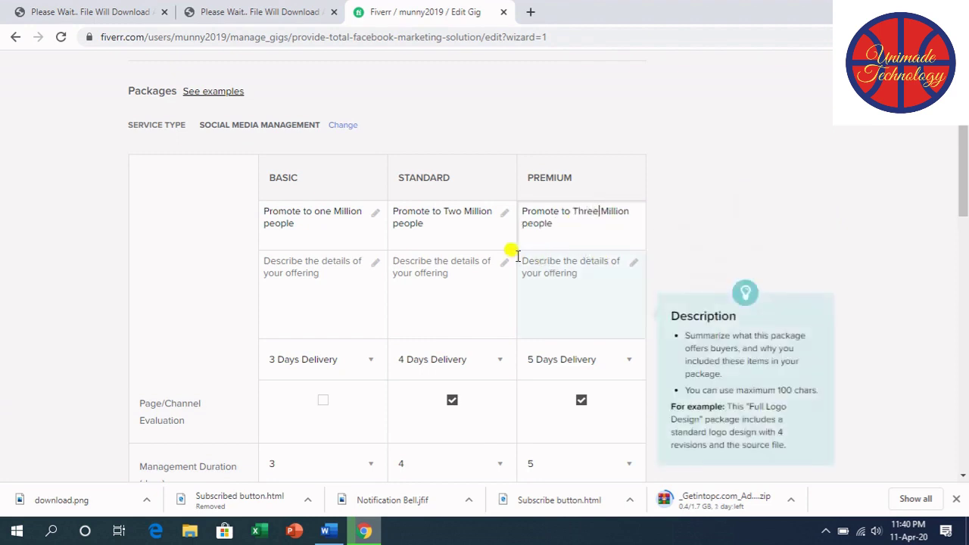
Switch to the Word document and copy the 2nd page description sentence about reaching one million targeted customers.
click(428, 294)
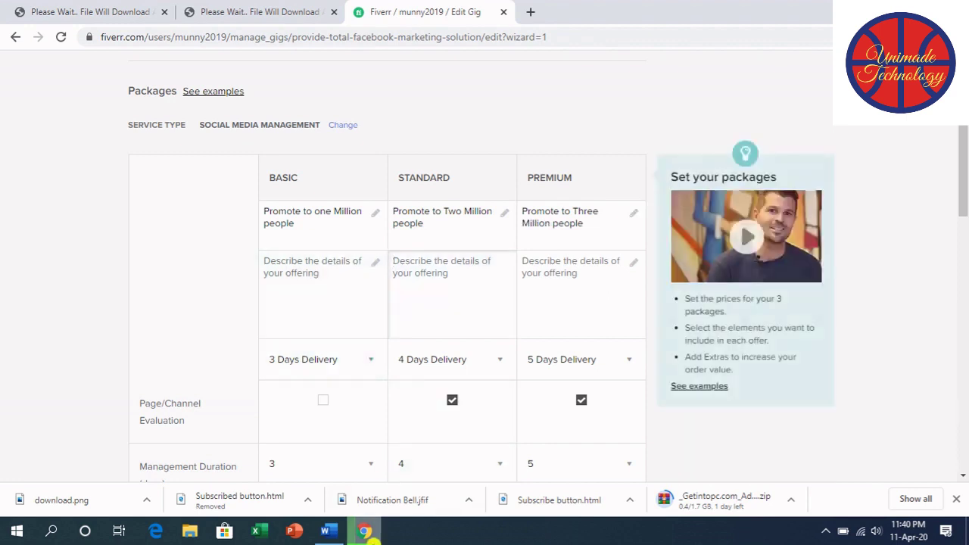
mouse_move(329, 529)
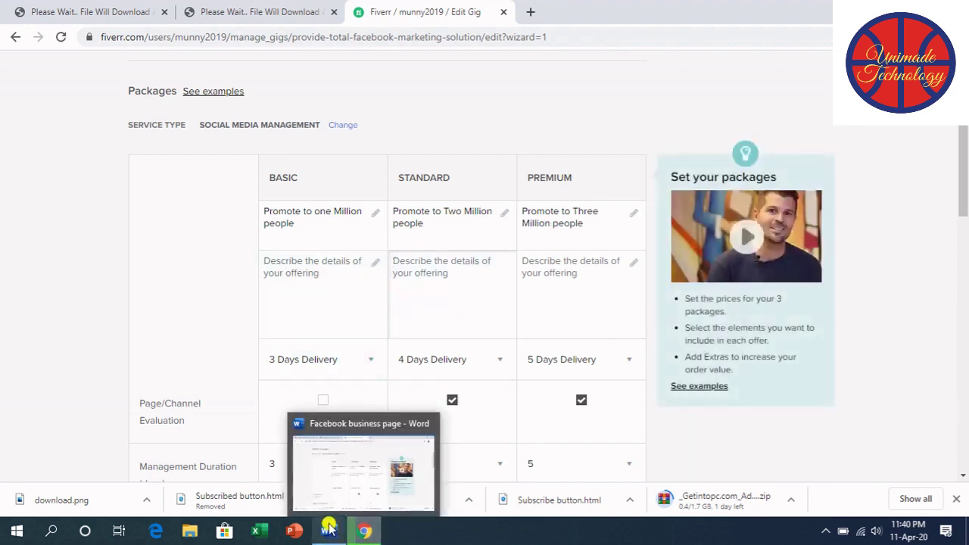
click(314, 478)
scroll(337, 317, down, 2)
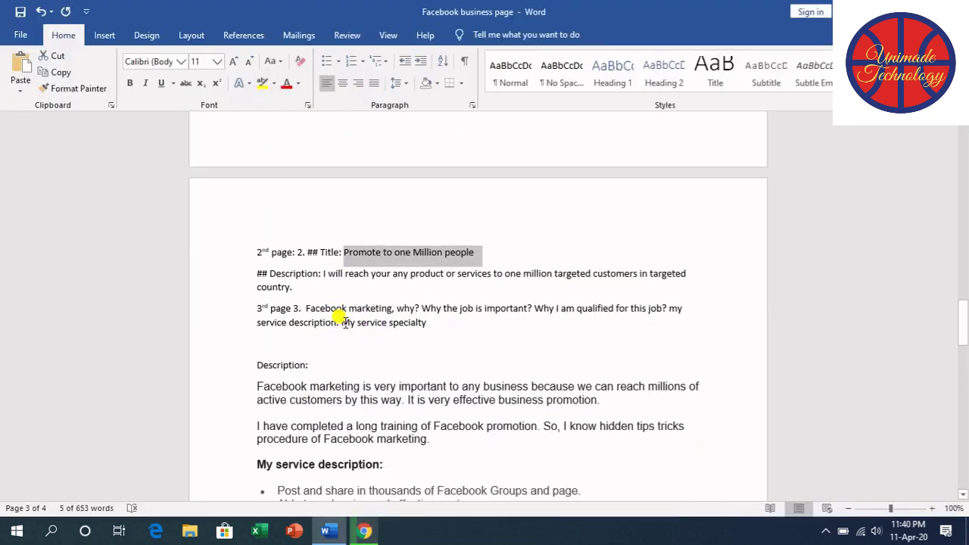
scroll(345, 323, down, 1)
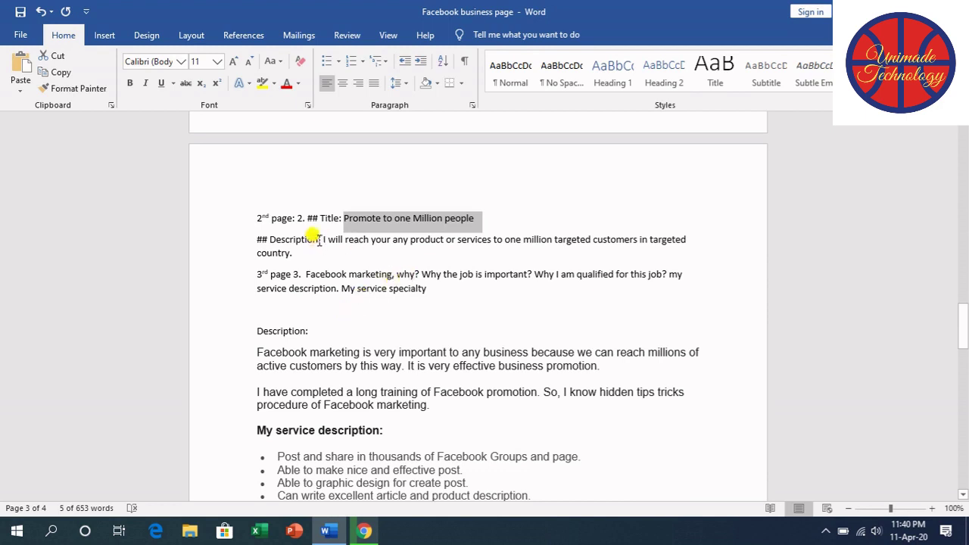
drag(323, 240, 664, 252)
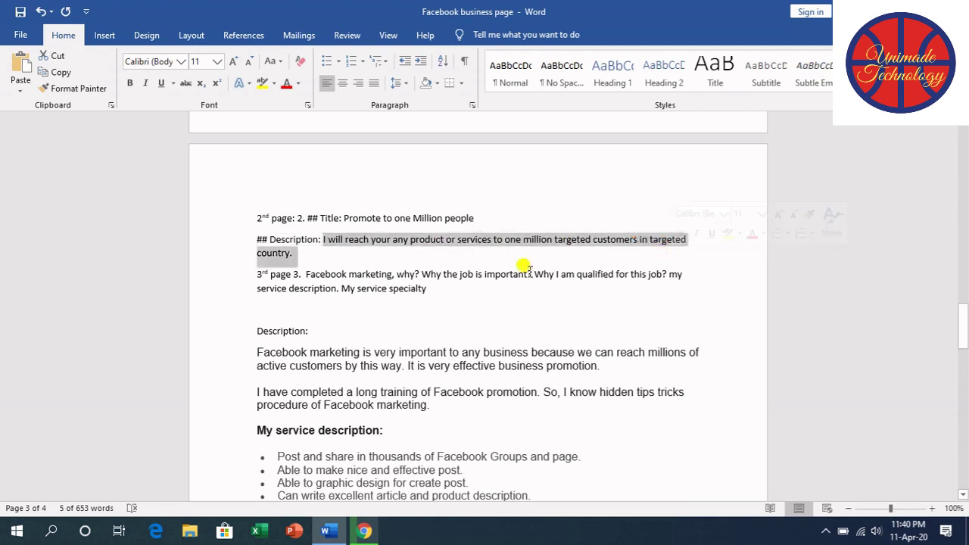
right_click(364, 241)
click(386, 262)
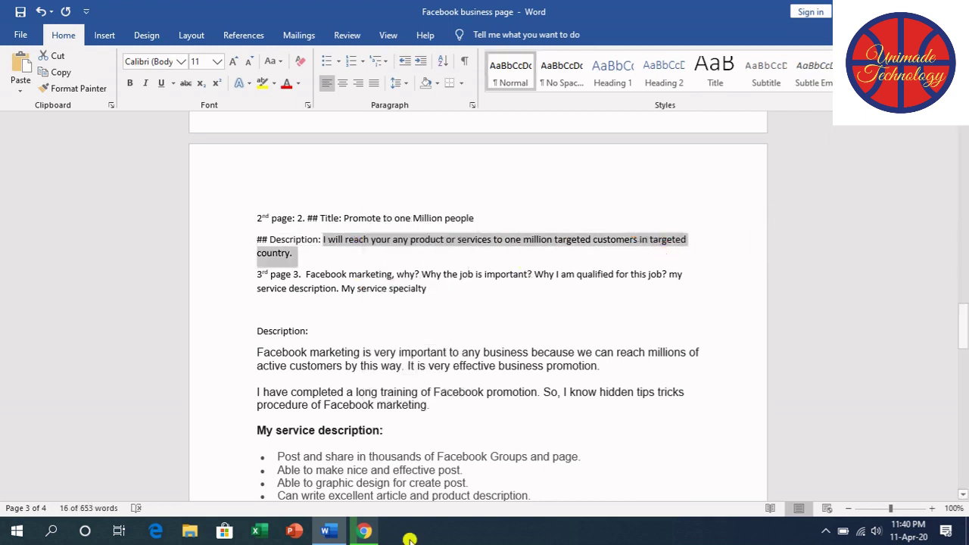
Back in Chrome, describe the Basic package as "I will reach your any product or services to one million targeted customers in targeted country.".
click(362, 534)
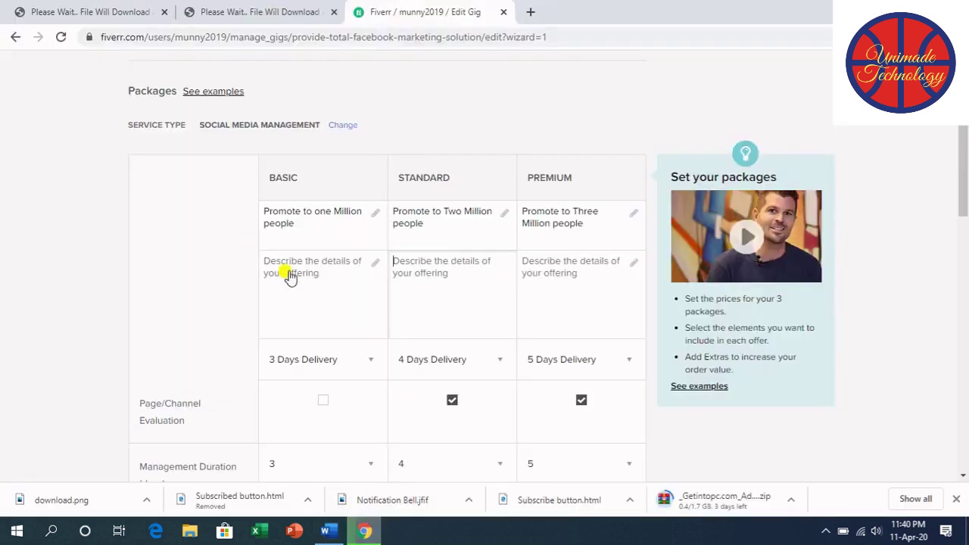
click(283, 265)
key(ctrl+v)
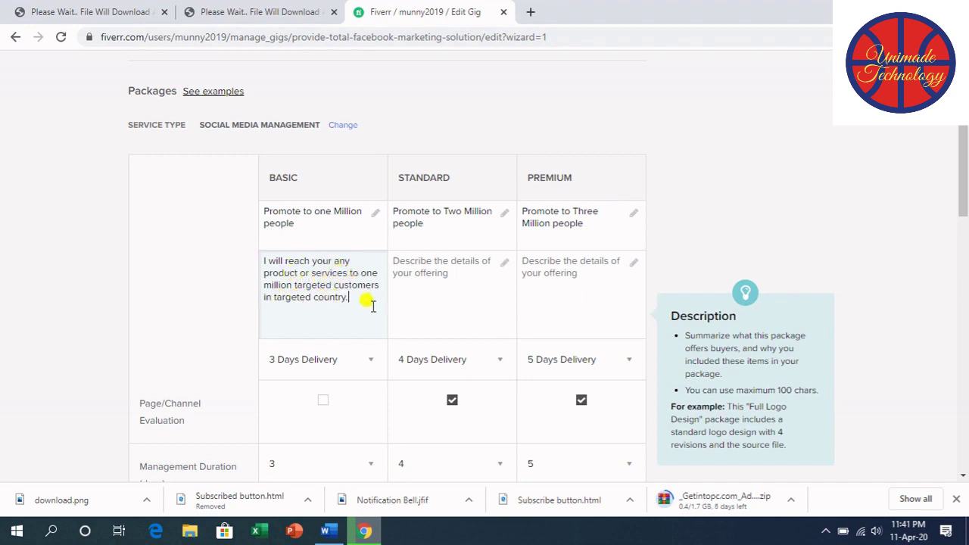
Paste the copied description into the Standard package and change "one million" to "Two million".
click(430, 273)
key(ctrl+v)
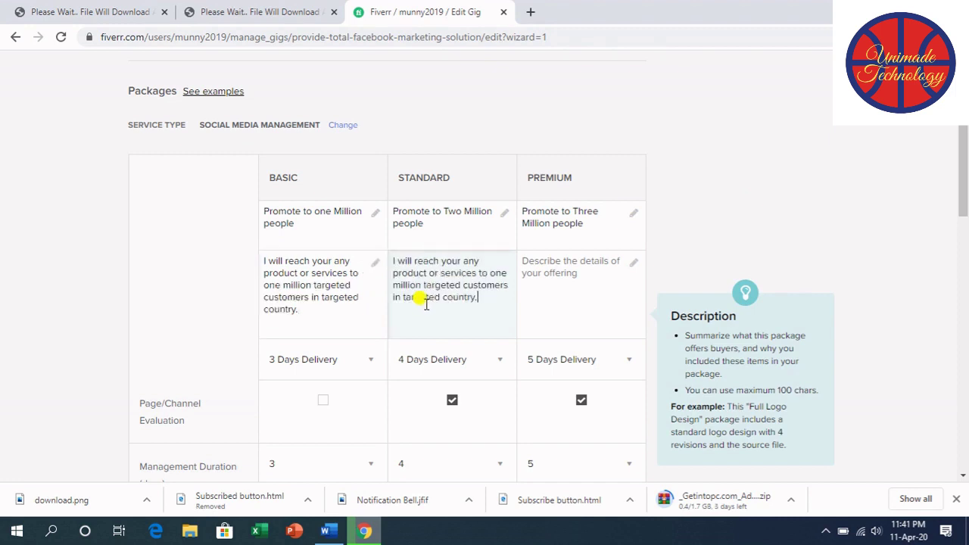
click(488, 276)
key(BackSpace)
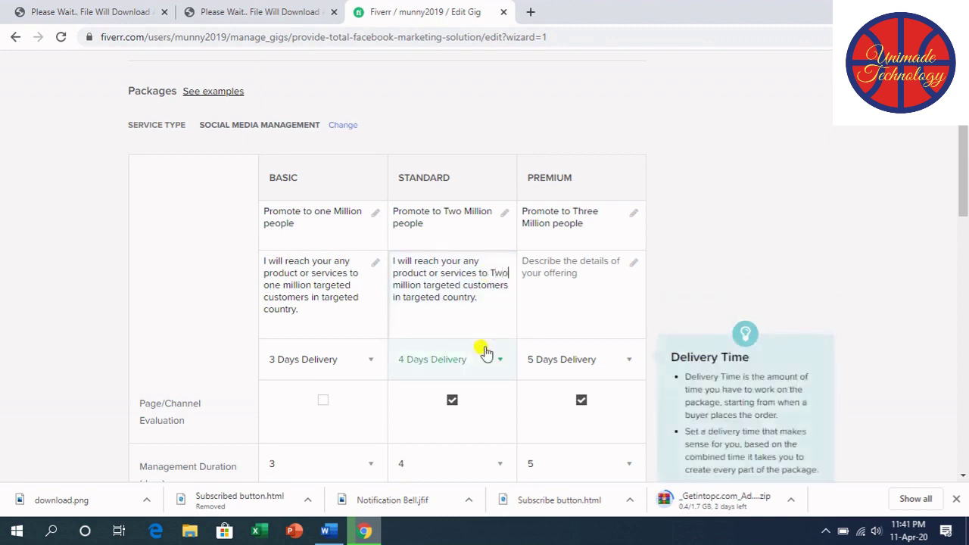
Paste the copied description into the Premium package and change "one million" to "Three million".
click(527, 266)
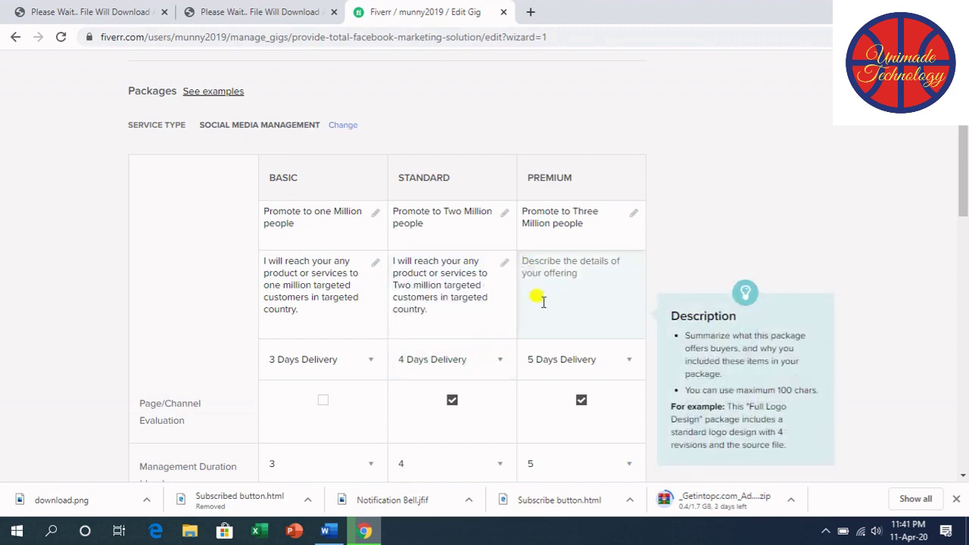
key(ctrl+v)
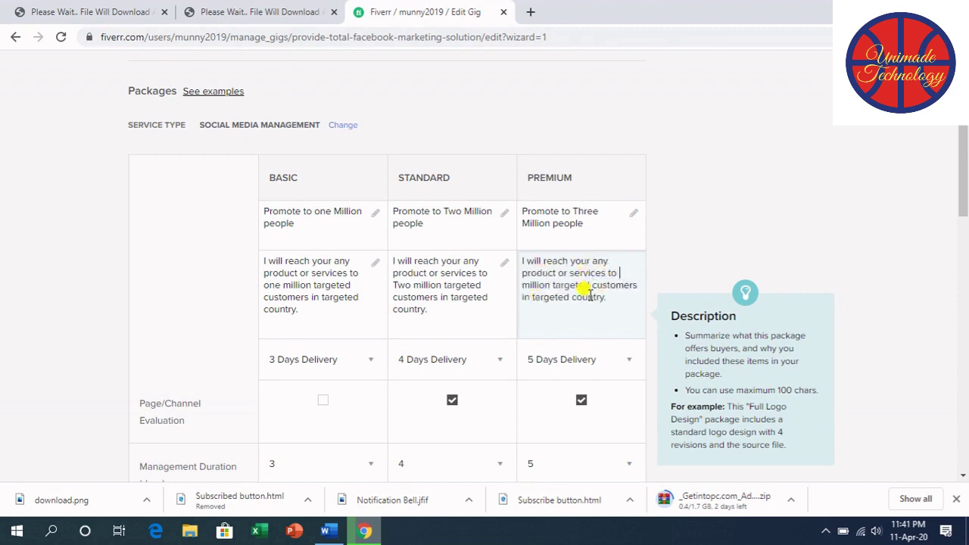
text(ree)
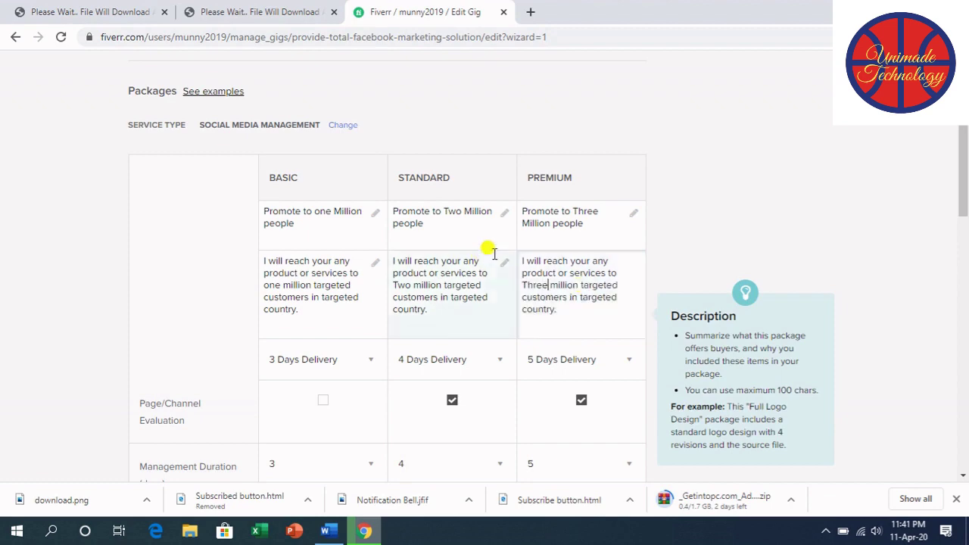
click(629, 216)
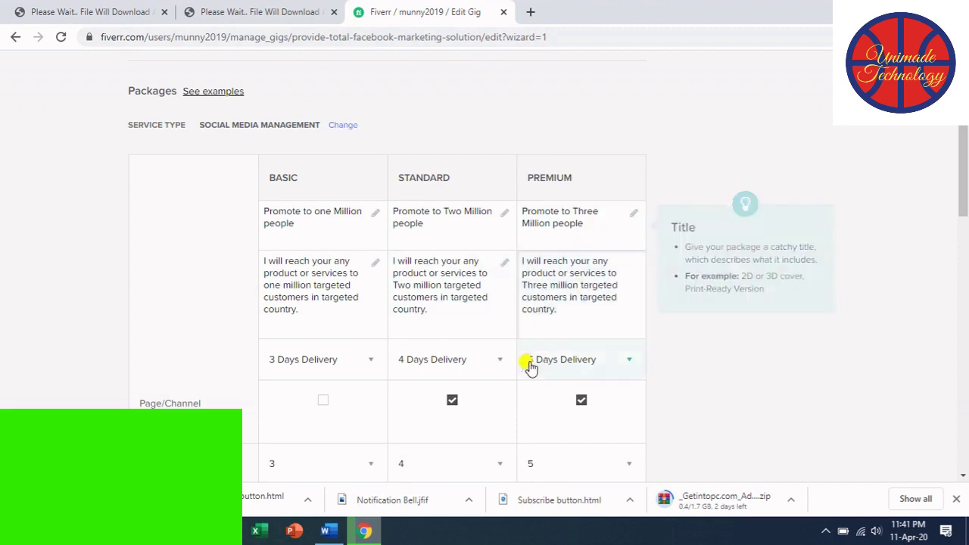
Save the pricing page without extra services and continue to the Description & FAQ page.
scroll(538, 356, down, 1)
scroll(416, 236, down, 7)
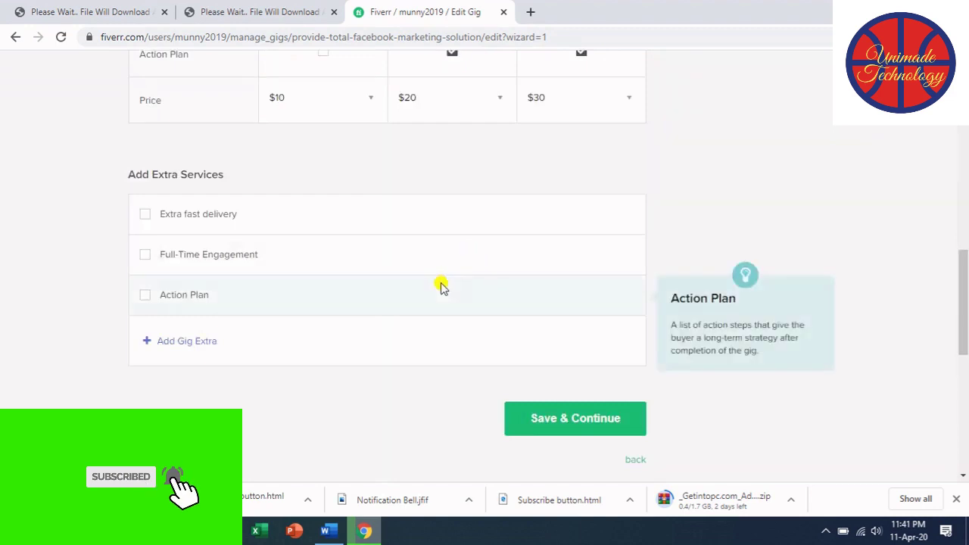
scroll(442, 286, down, 2)
click(552, 276)
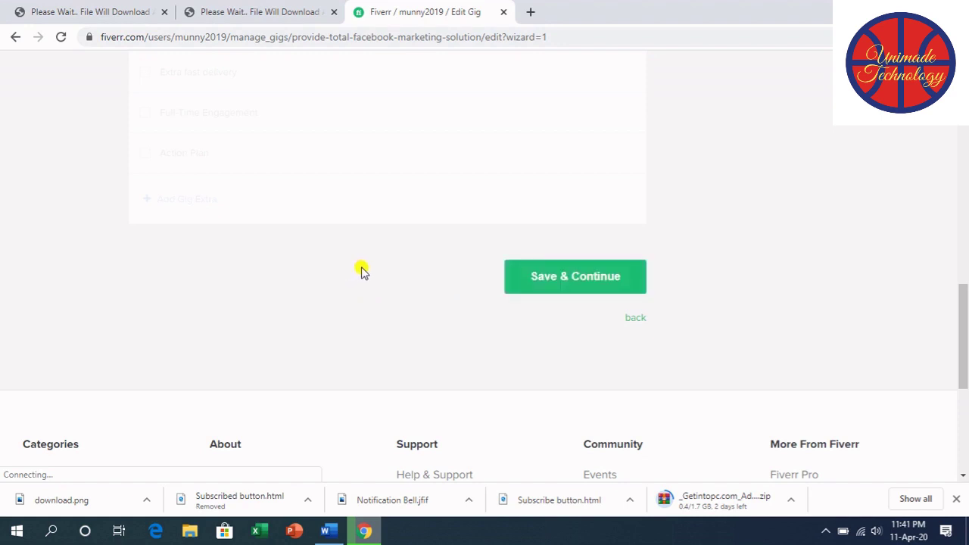
scroll(363, 271, up, 3)
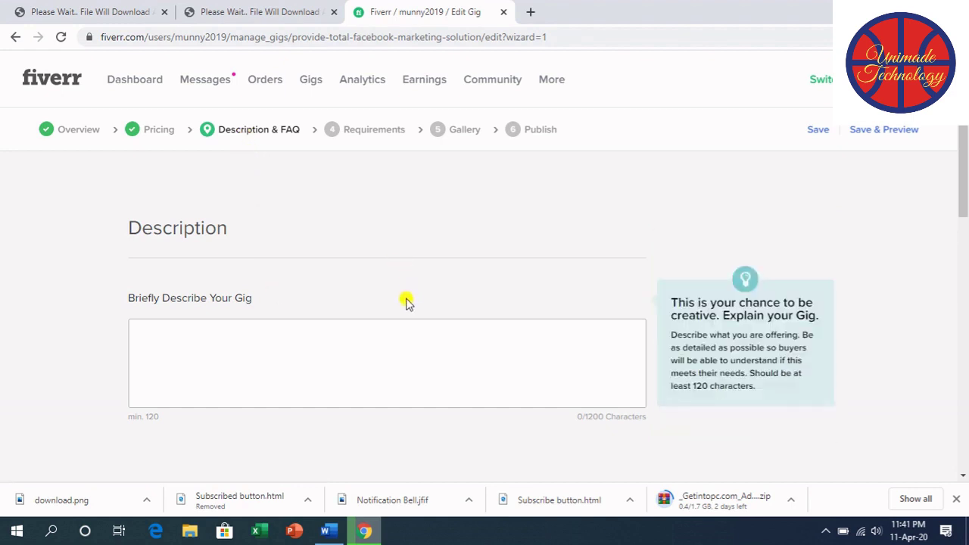
In the Word document, copy the gig description from "Facebook marketing is very important" through "I will fully be dedicated for you.".
mouse_move(319, 531)
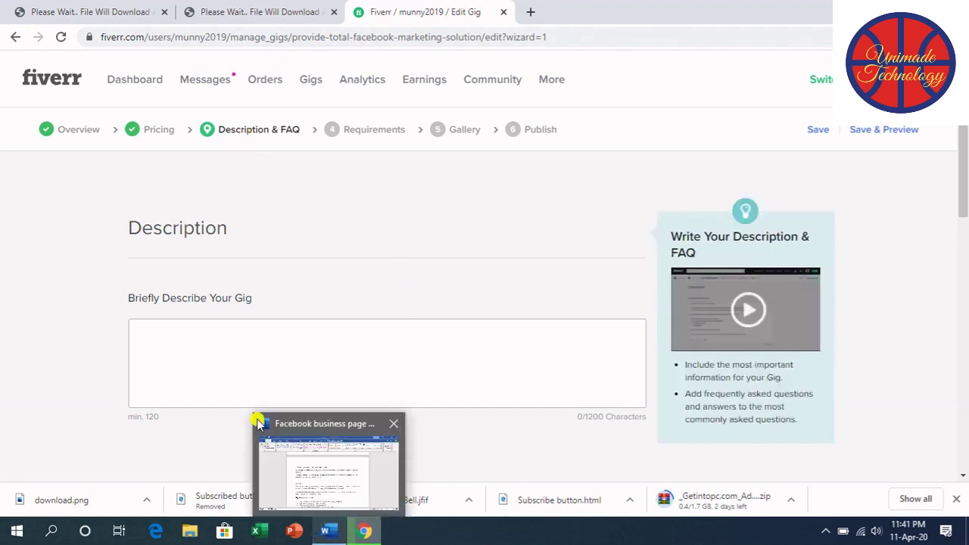
click(325, 520)
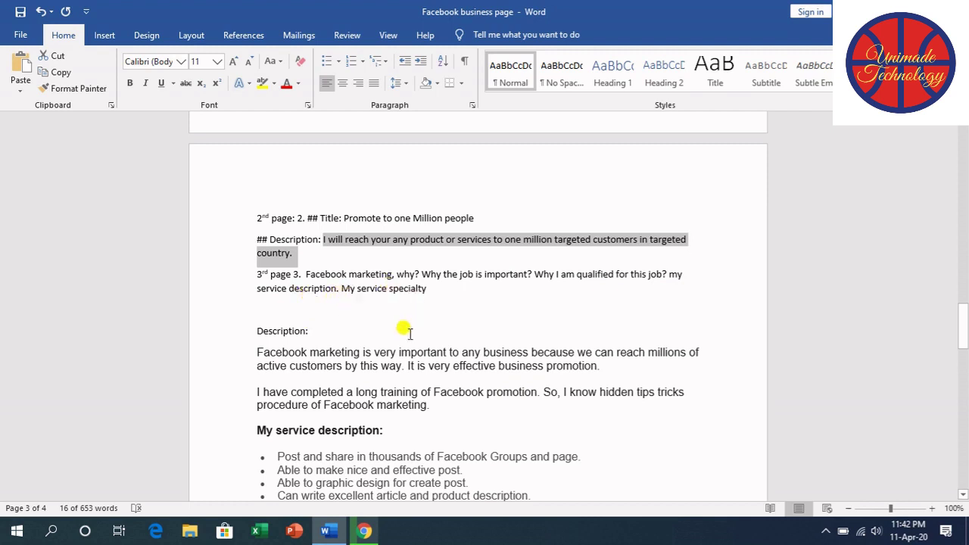
scroll(400, 340, down, 1)
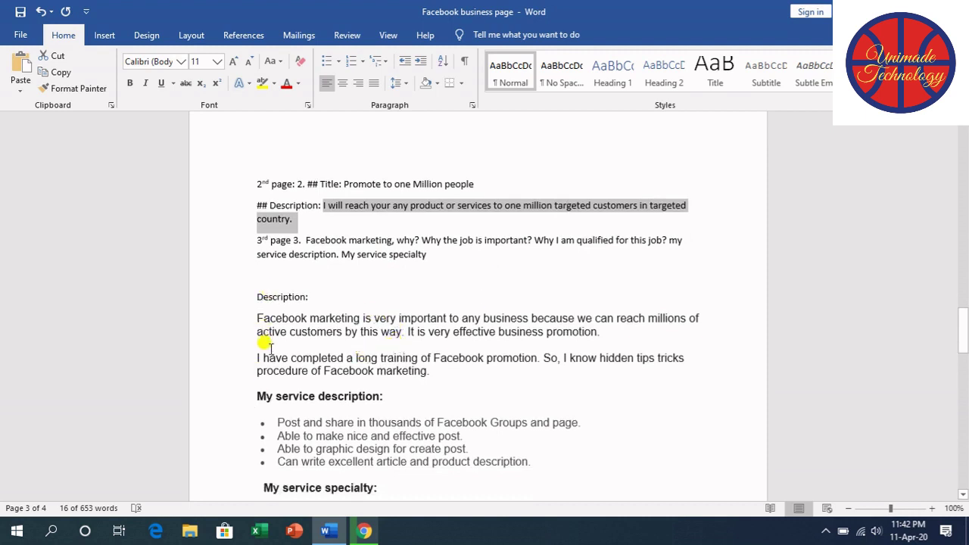
scroll(271, 346, down, 1)
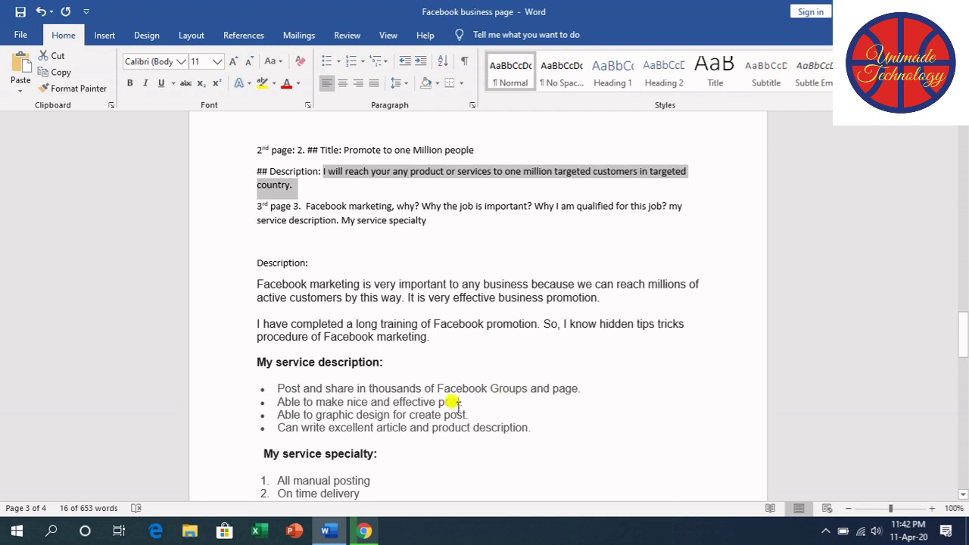
scroll(551, 394, down, 1)
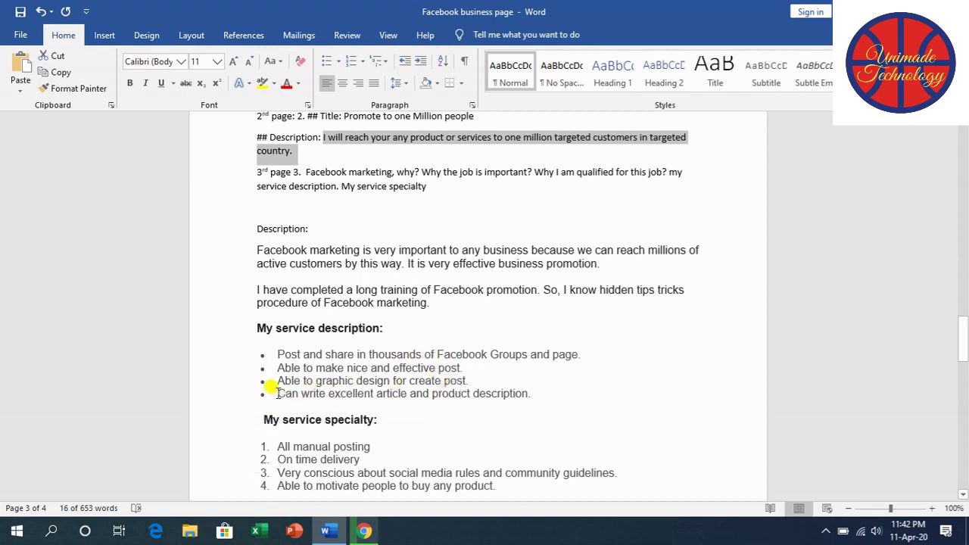
scroll(447, 400, down, 1)
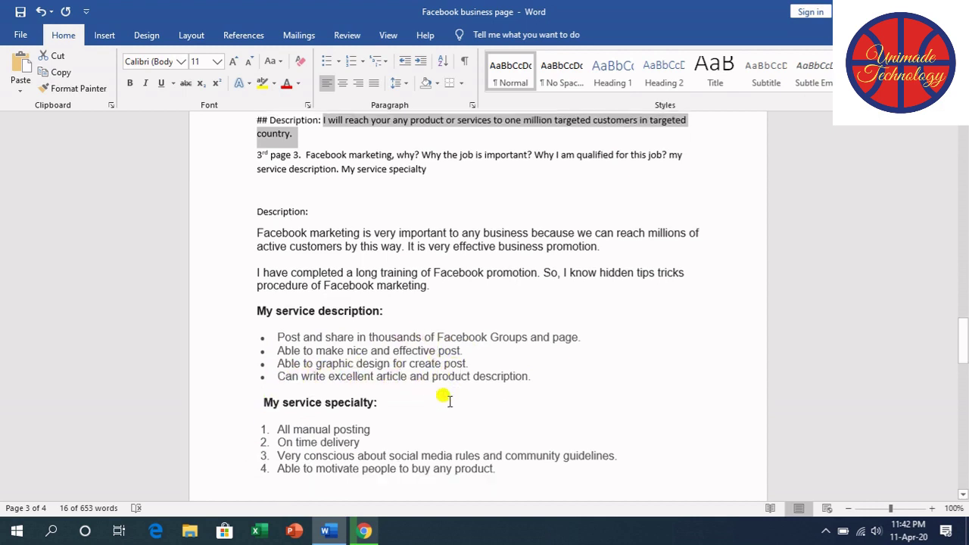
scroll(446, 400, down, 3)
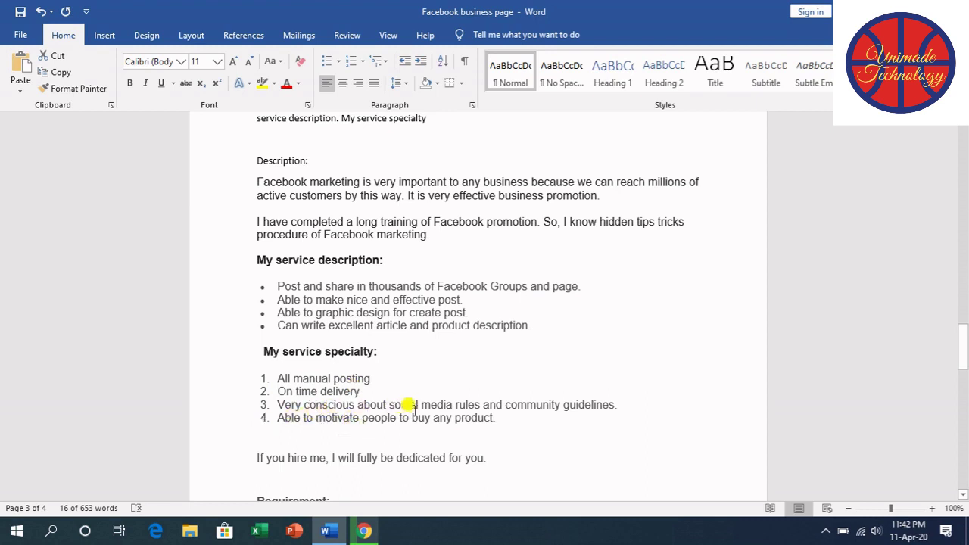
scroll(454, 441, down, 3)
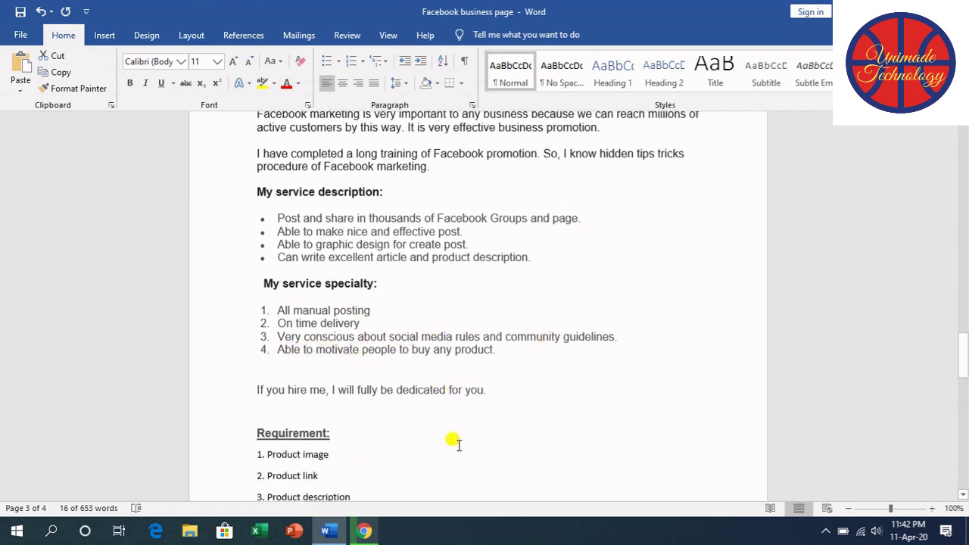
scroll(357, 326, up, 3)
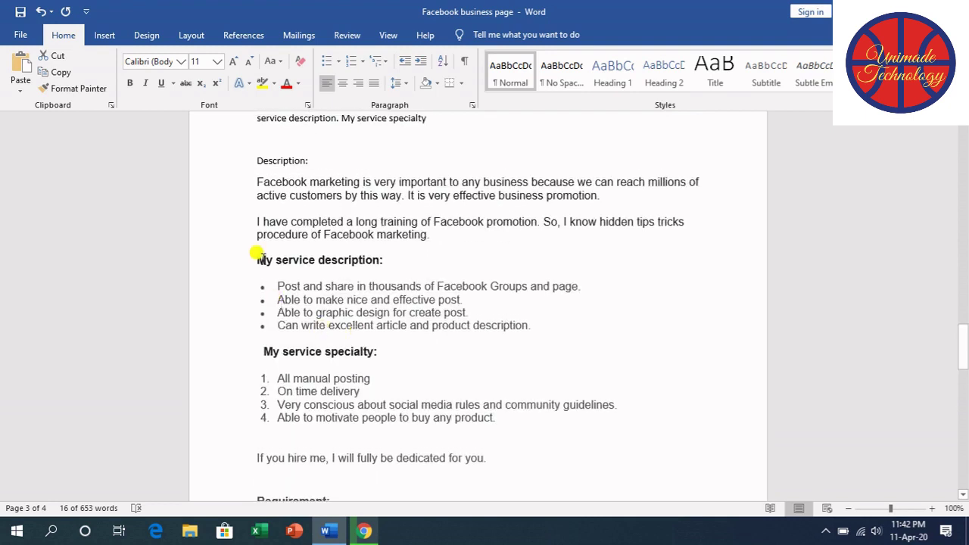
scroll(249, 217, up, 1)
drag(255, 217, 484, 354)
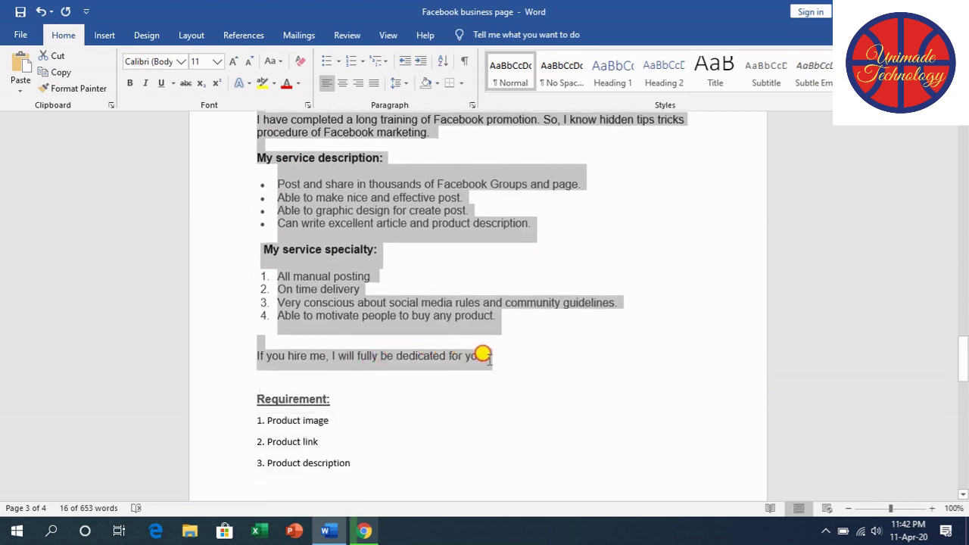
right_click(331, 308)
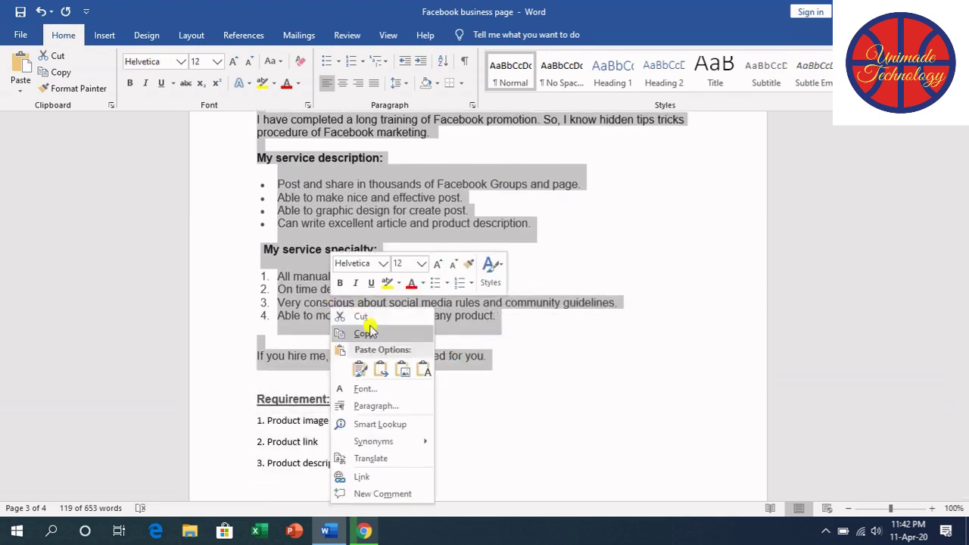
click(364, 334)
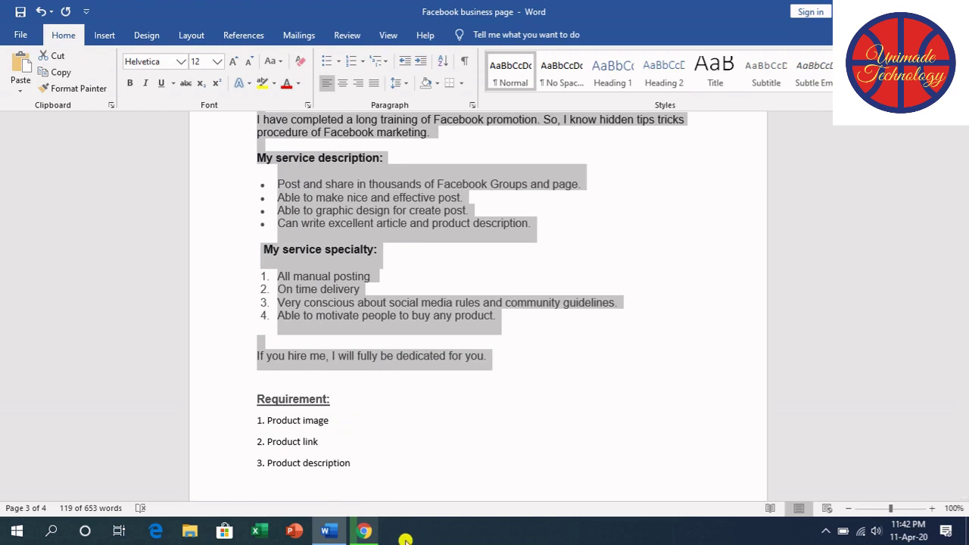
Back in Chrome, paste the copied text as the brief description of the gig.
click(365, 532)
click(230, 366)
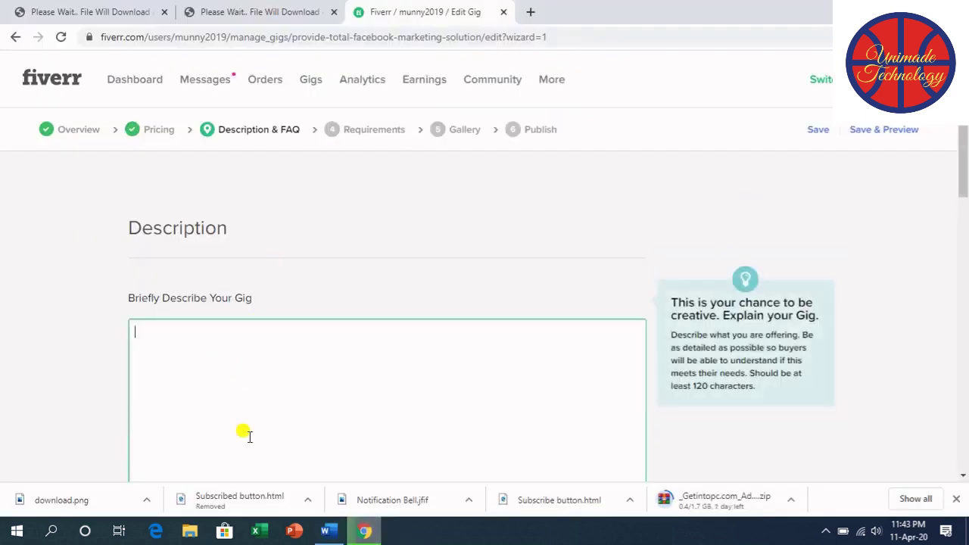
key(ctrl+v)
Save the Description & FAQ page without adding any FAQ and continue to the Requirements page.
scroll(227, 371, down, 5)
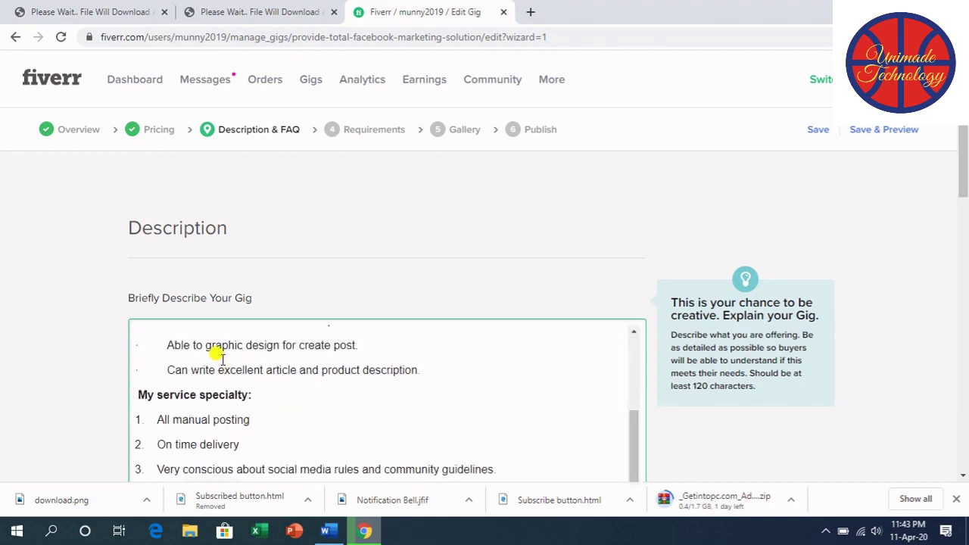
scroll(245, 364, down, 2)
scroll(245, 363, down, 2)
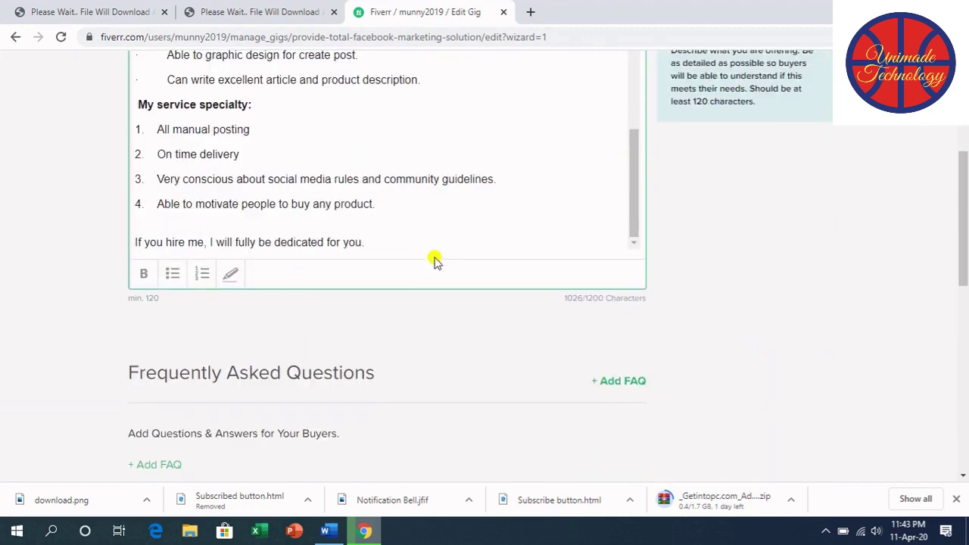
scroll(412, 292, down, 1)
scroll(378, 317, down, 1)
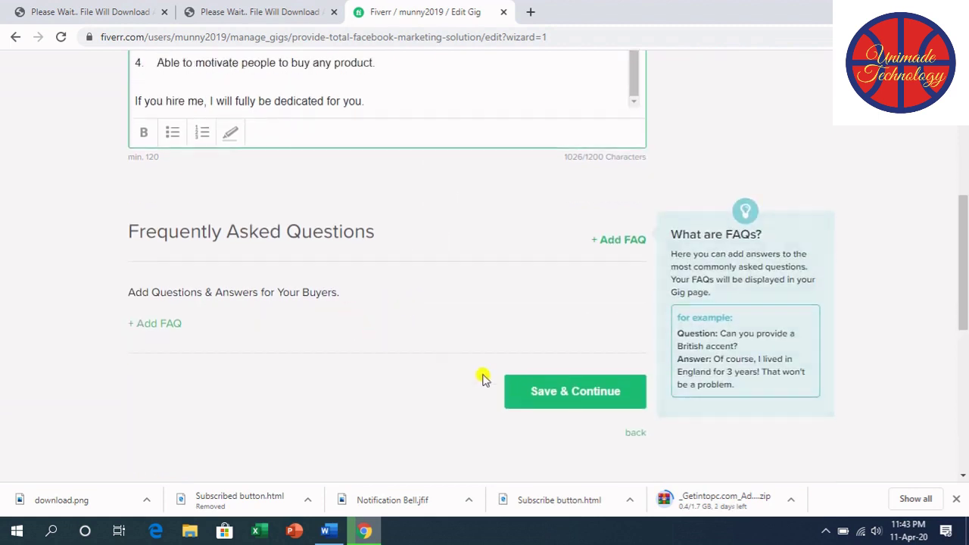
click(556, 395)
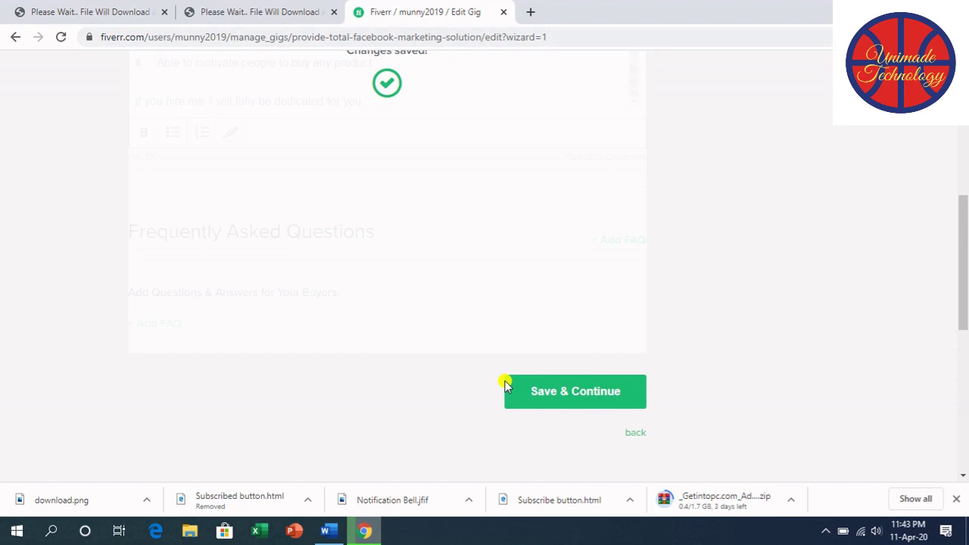
click(507, 387)
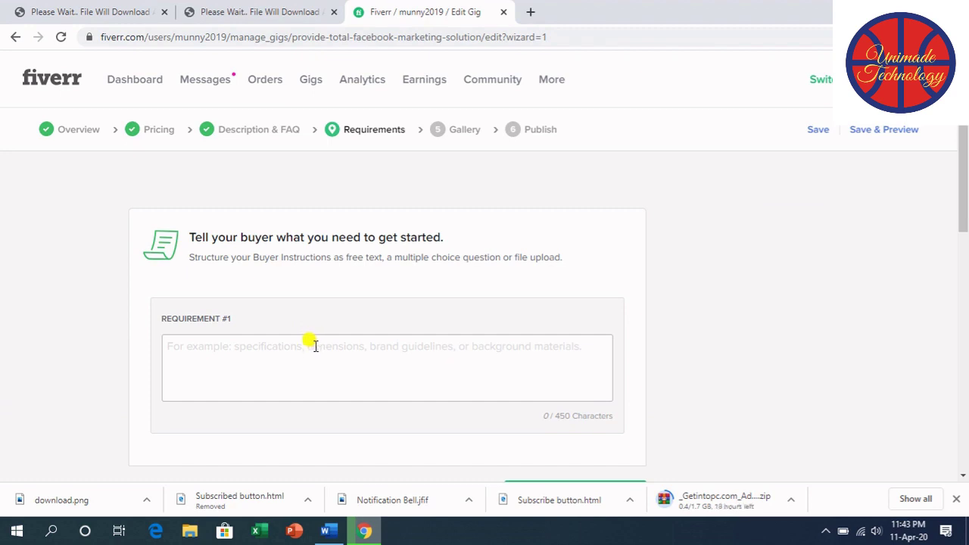
In the Word document, copy the three-item Requirement list: Product image, Product link and Product description.
scroll(313, 342, down, 1)
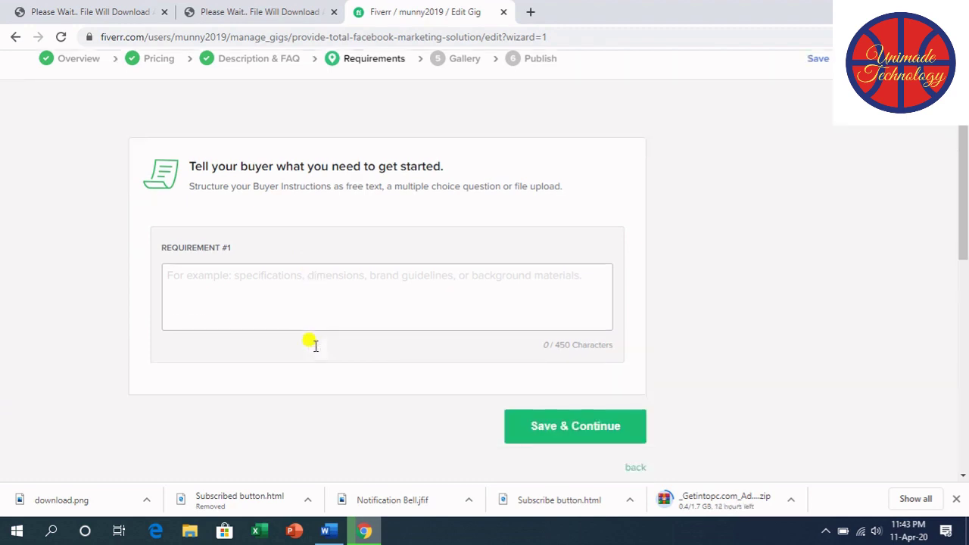
click(332, 528)
scroll(313, 363, down, 1)
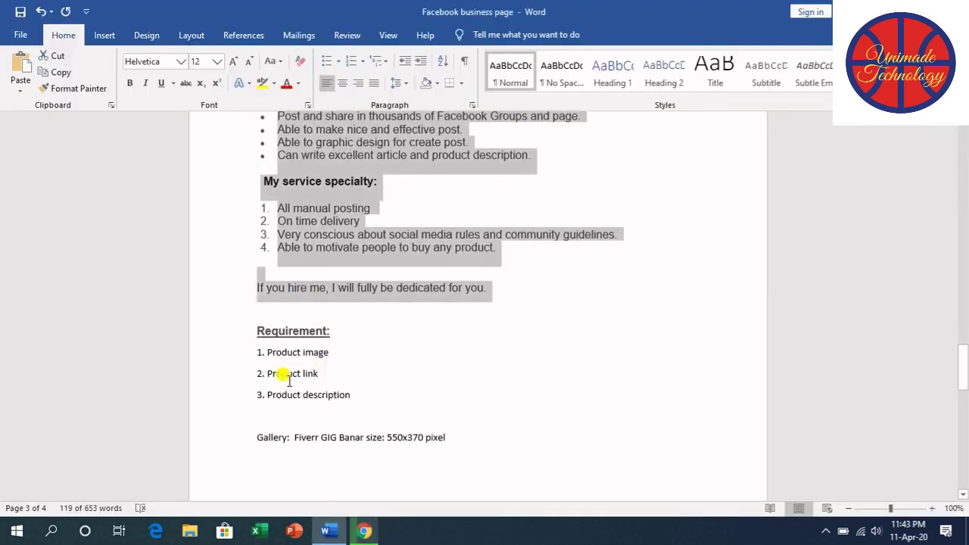
drag(256, 353, 343, 387)
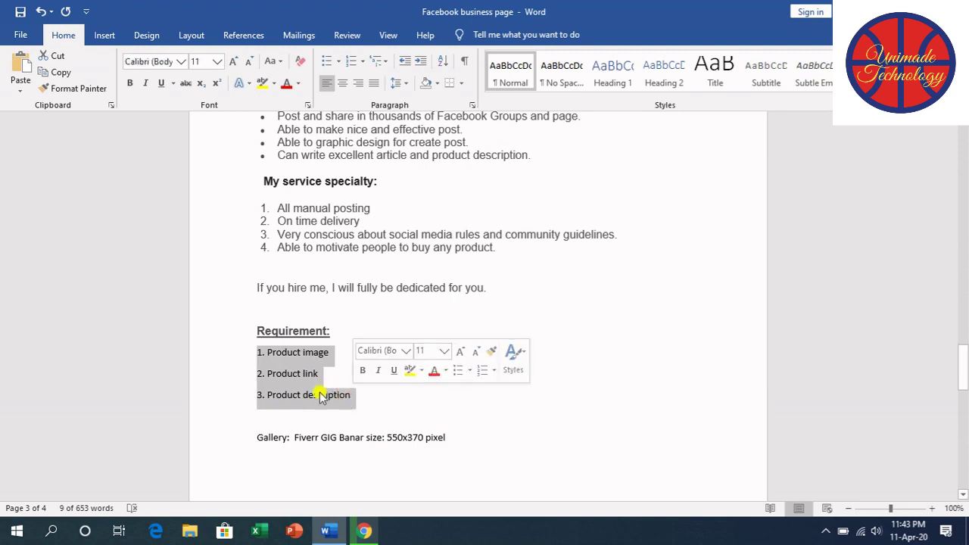
right_click(299, 378)
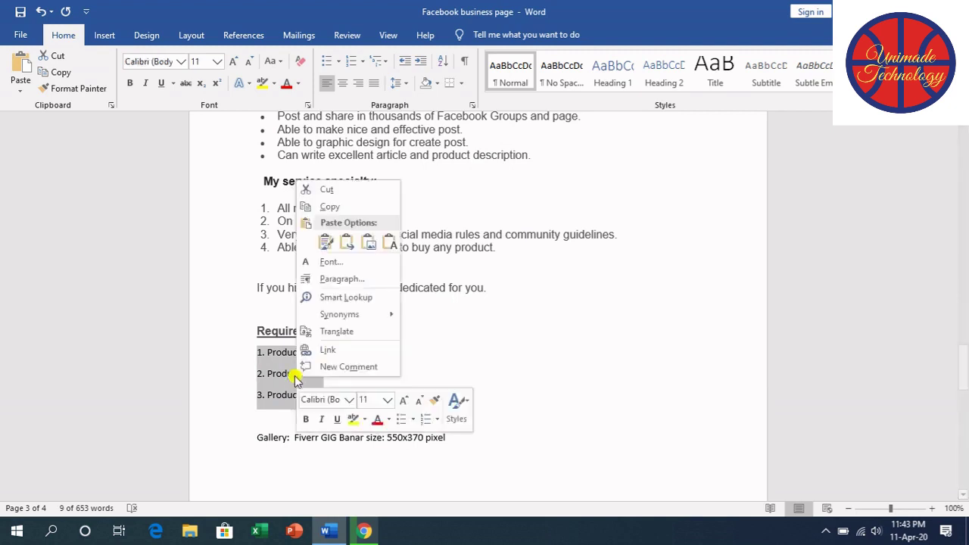
click(338, 207)
Back in Chrome, paste the copied list into Requirement #1 and try to save and continue.
click(370, 531)
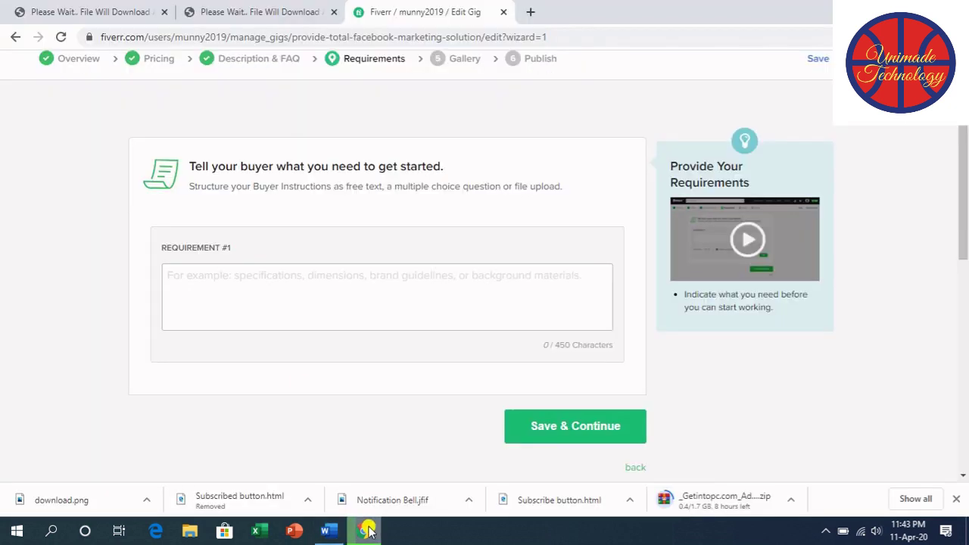
click(303, 296)
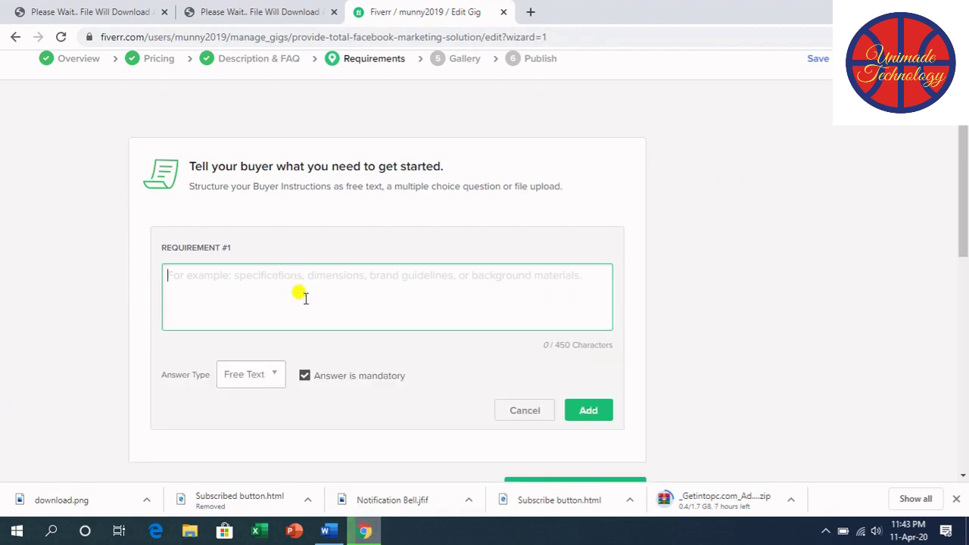
key(ctrl+v)
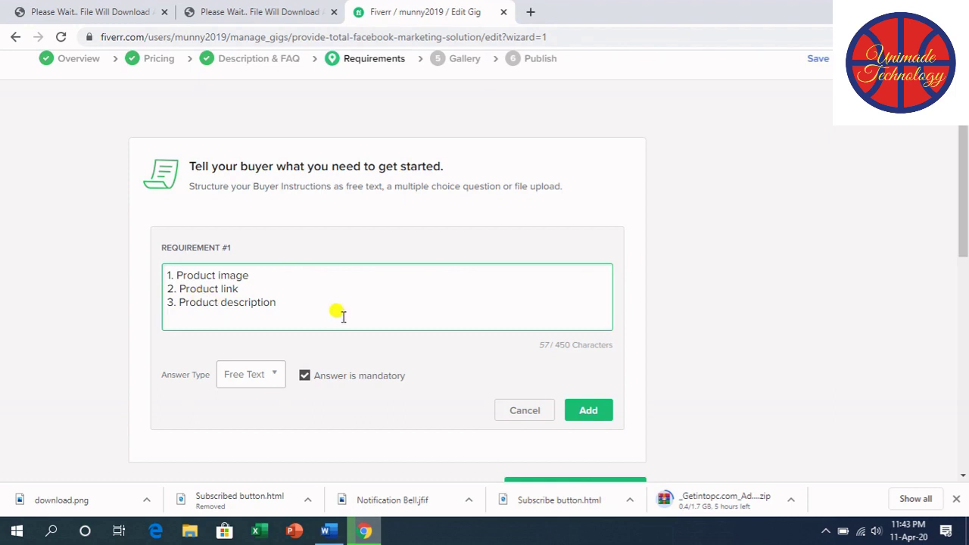
scroll(340, 314, down, 1)
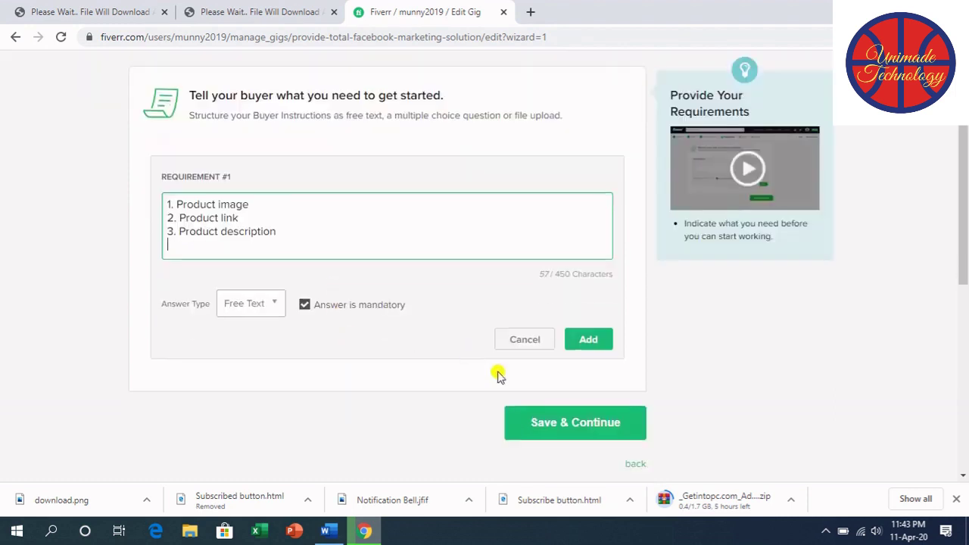
click(566, 425)
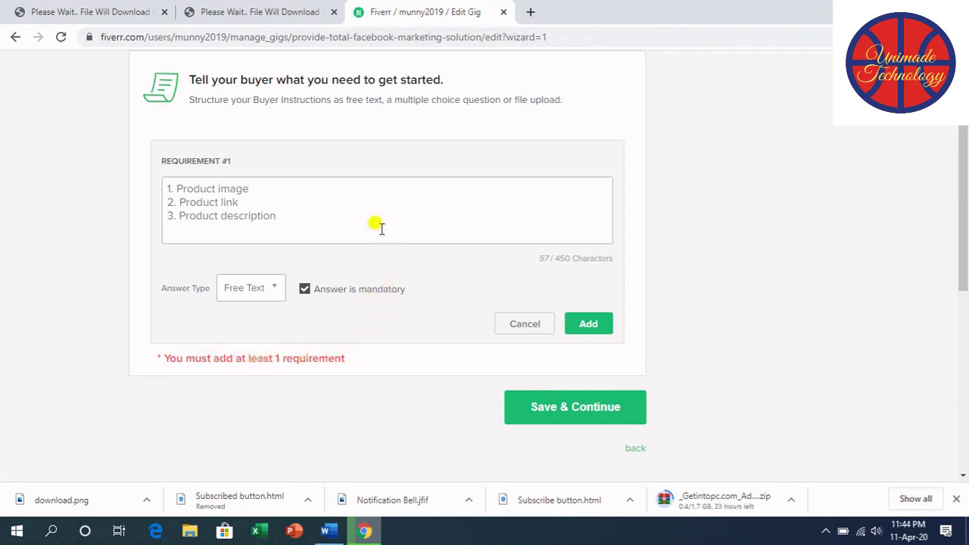
Make the answer to Requirement #1 non-mandatory and add the requirement as free text.
scroll(364, 242, up, 1)
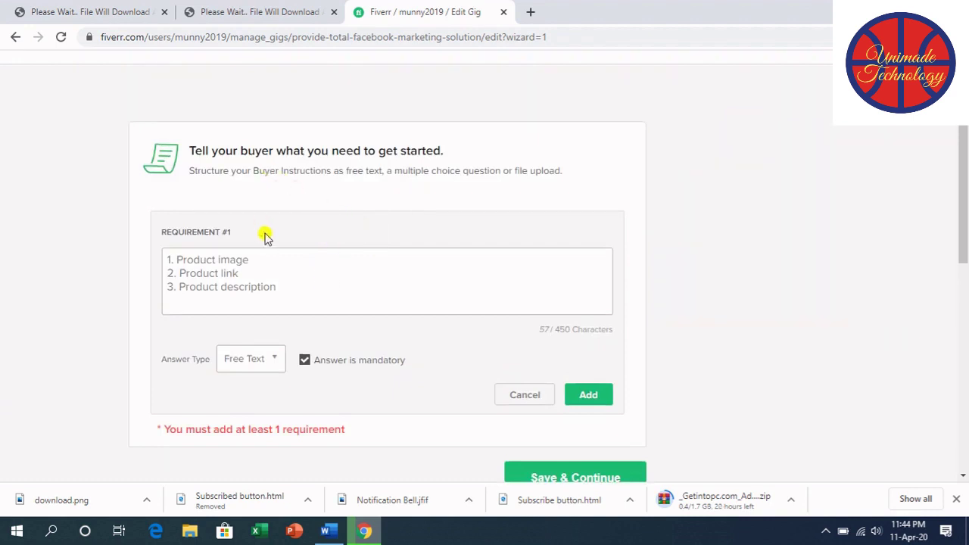
scroll(265, 237, up, 1)
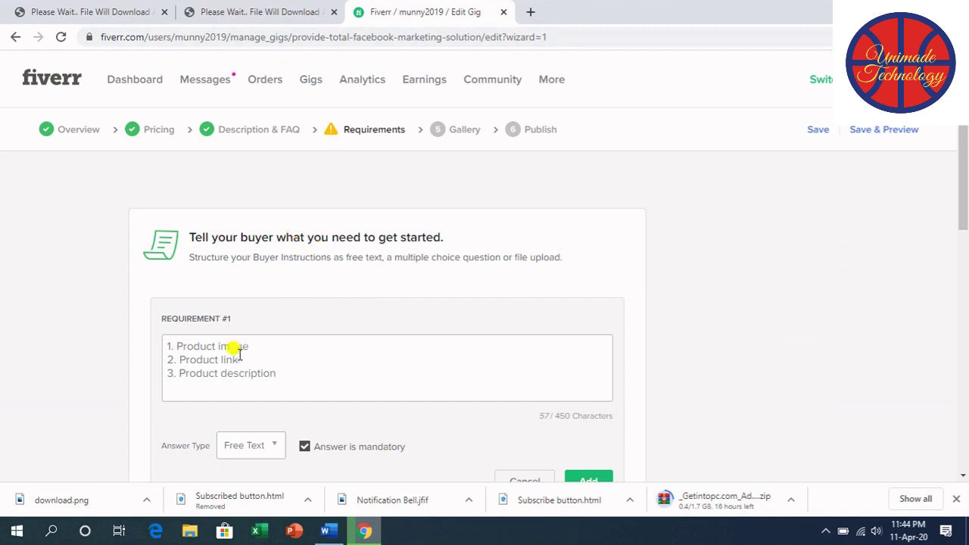
scroll(236, 350, down, 1)
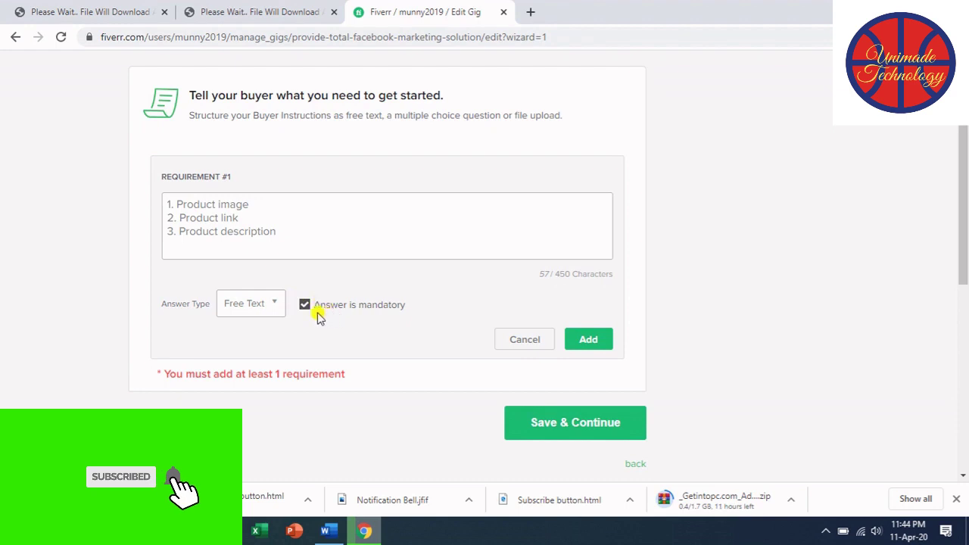
click(305, 305)
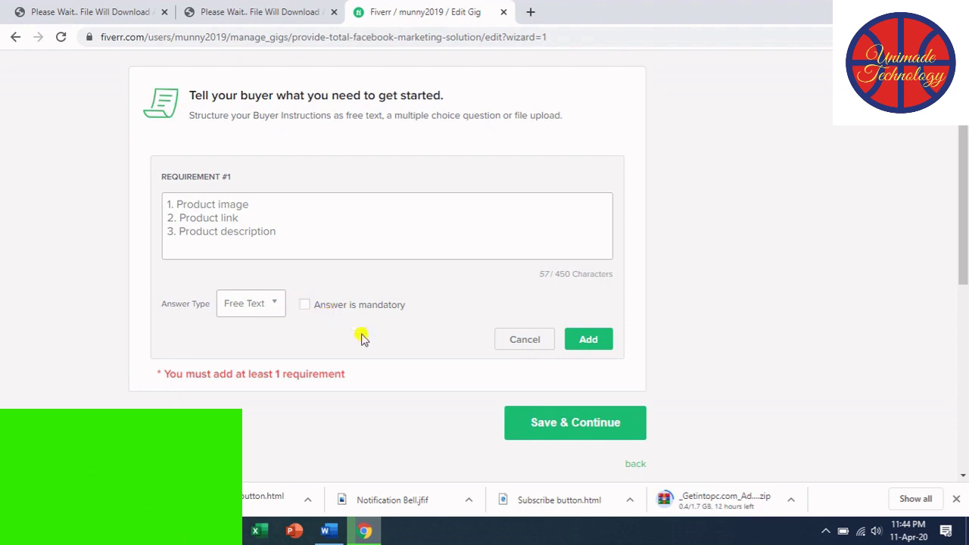
click(592, 339)
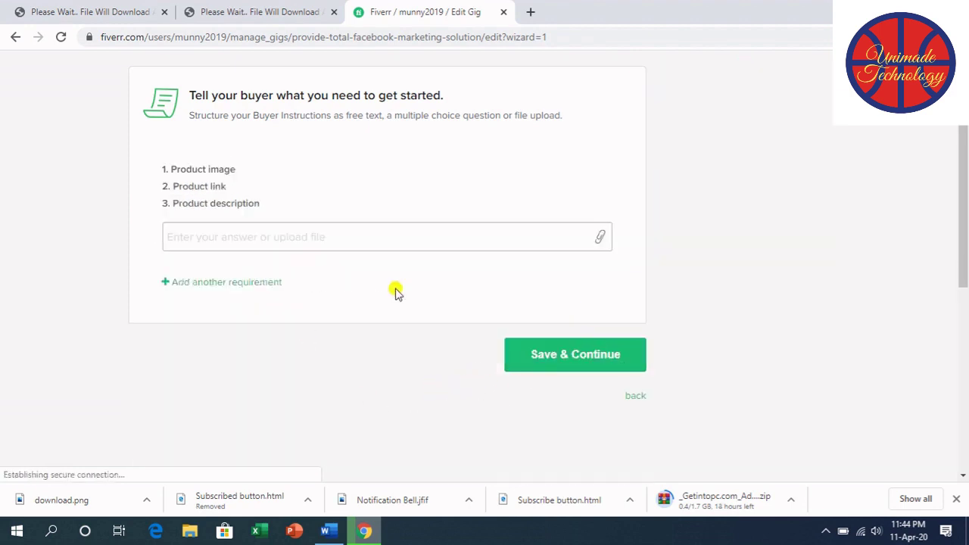
Save the Requirements page and continue to the Gallery page's Gig Video section.
click(568, 356)
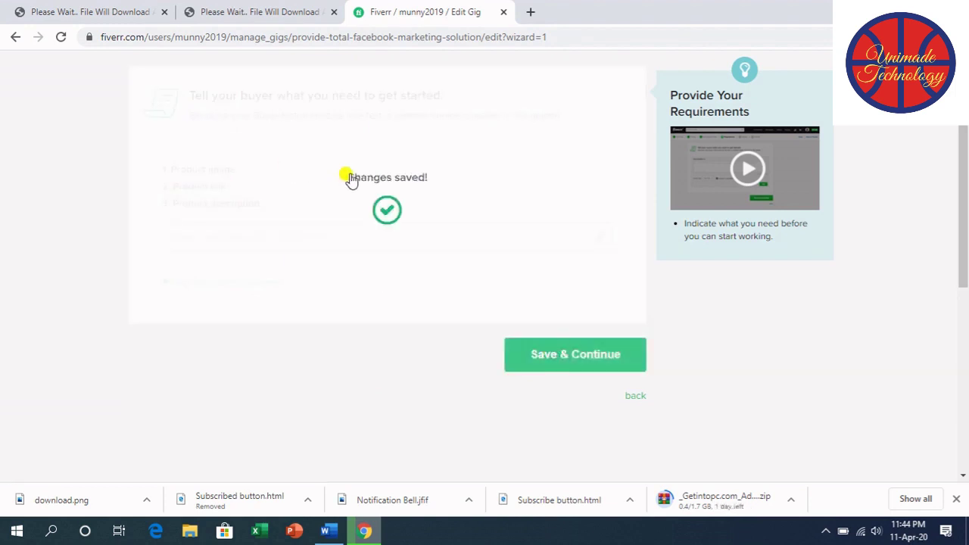
scroll(350, 179, up, 1)
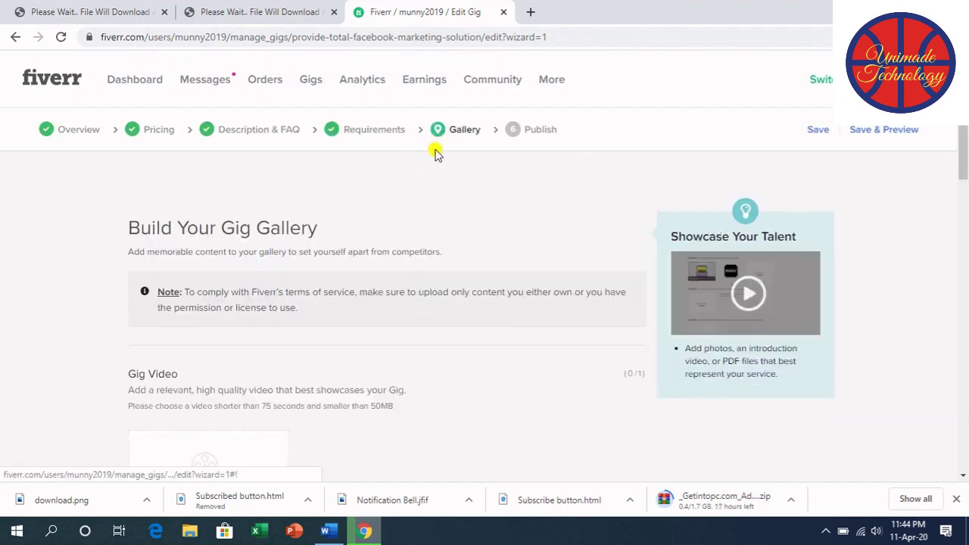
scroll(326, 261, down, 2)
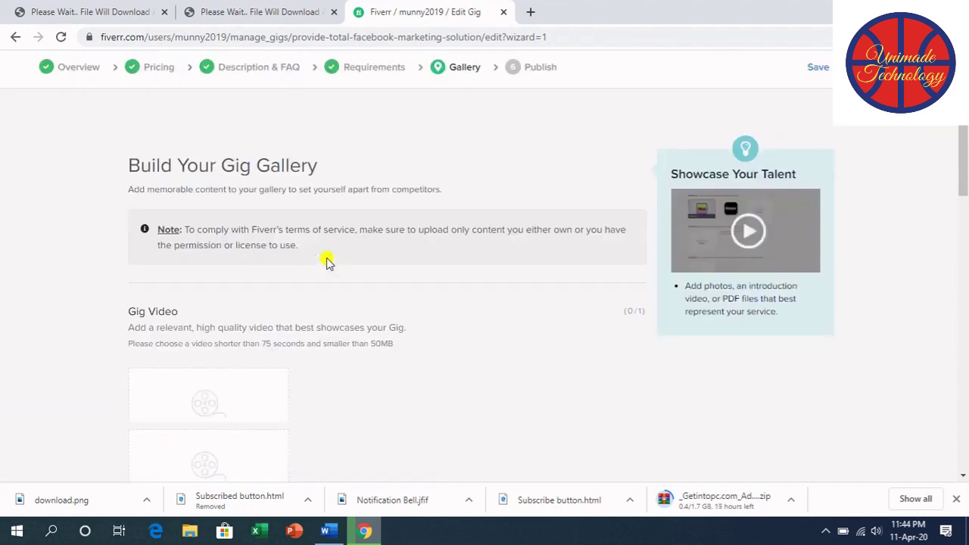
Review the Gallery page's Gig Video, Gig Photos and Gig PDFs sections for their upload requirements.
scroll(326, 260, down, 1)
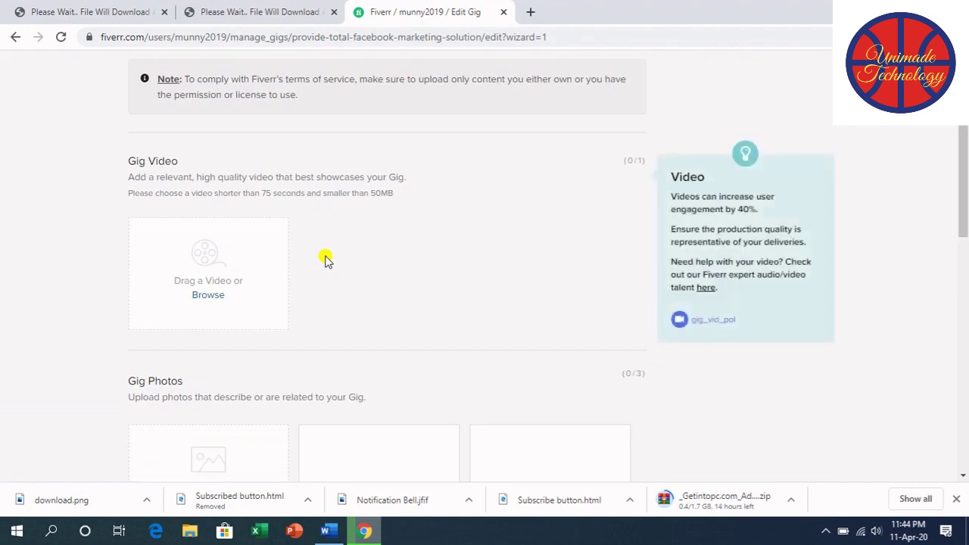
scroll(326, 260, down, 2)
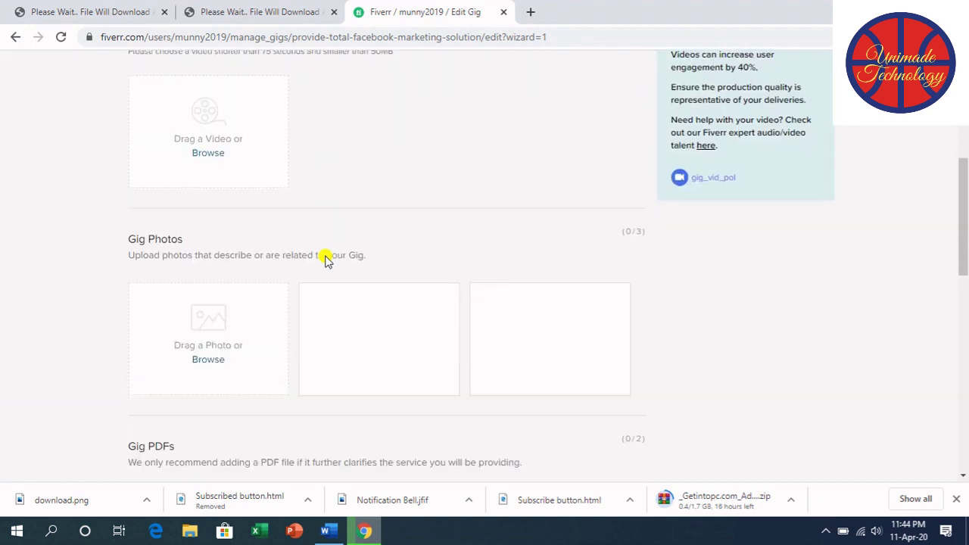
scroll(327, 261, down, 1)
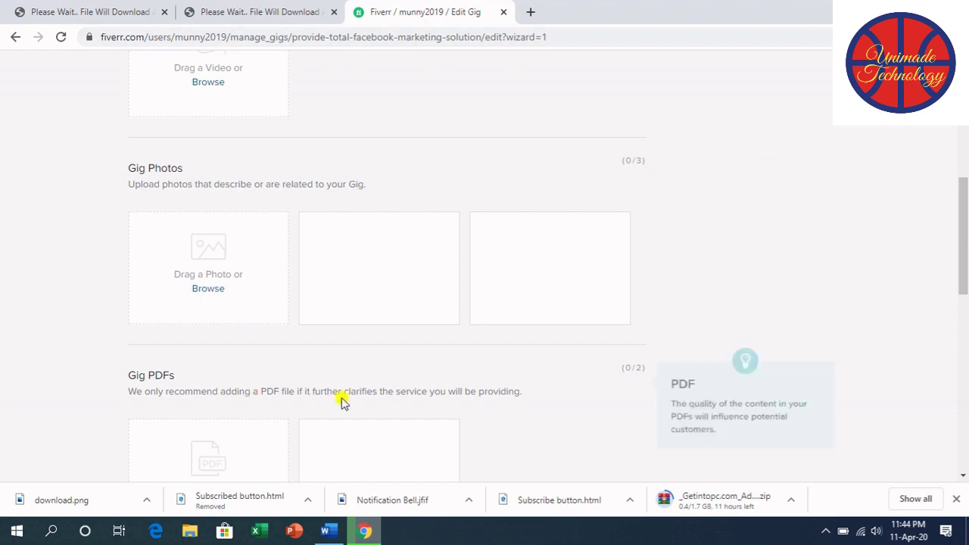
scroll(331, 357, down, 2)
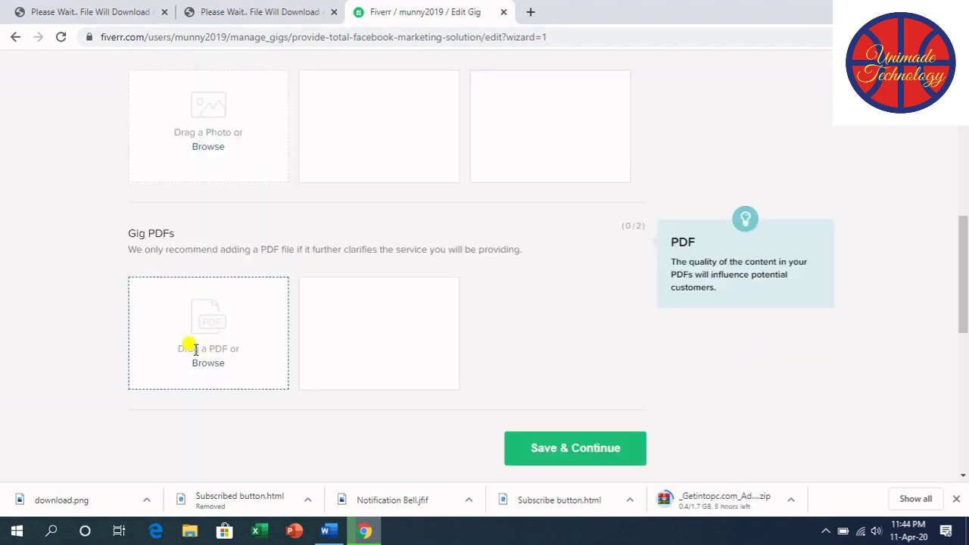
scroll(232, 362, down, 2)
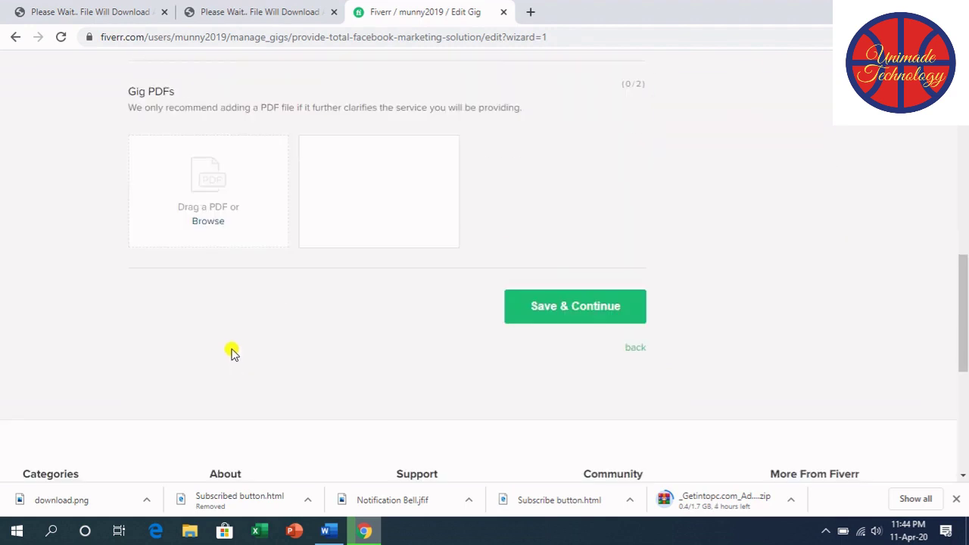
scroll(233, 354, up, 3)
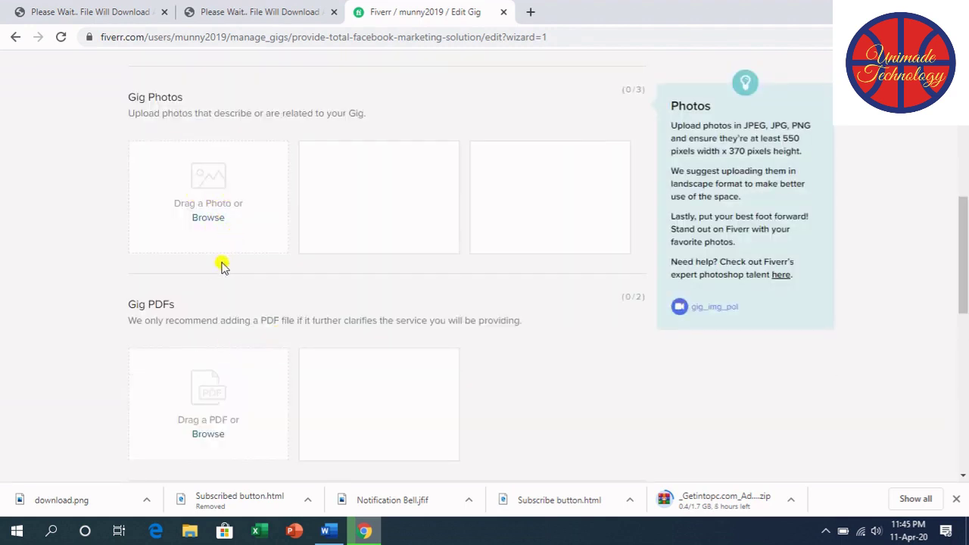
scroll(222, 267, down, 1)
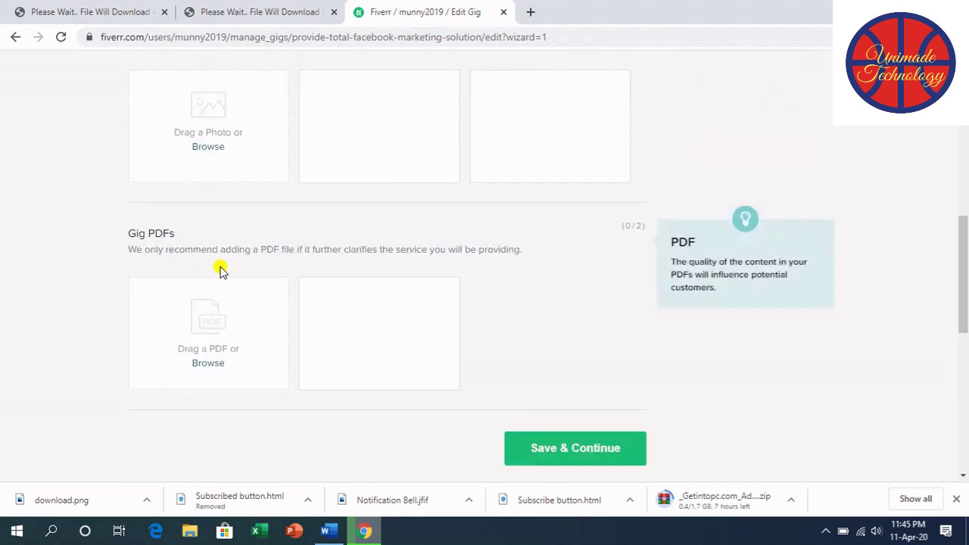
scroll(220, 270, down, 3)
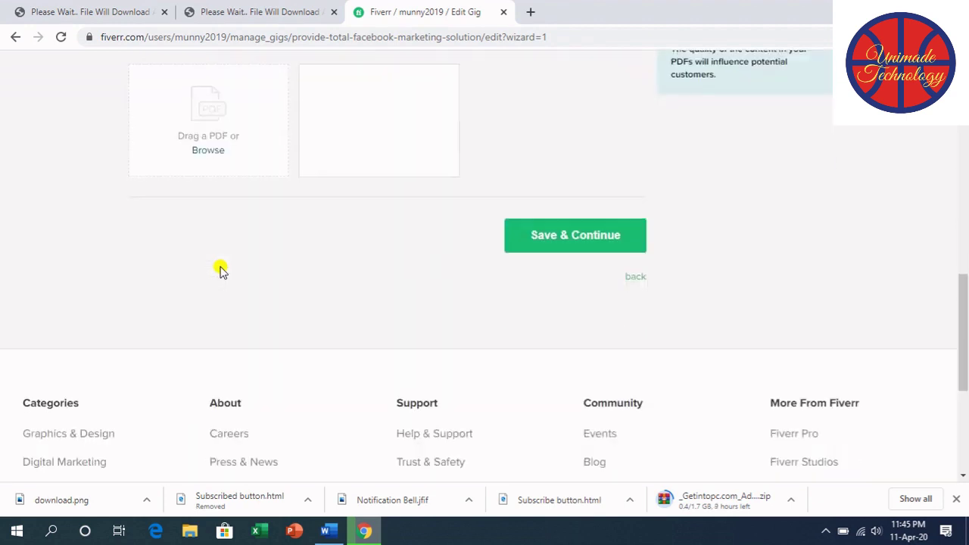
scroll(220, 271, up, 7)
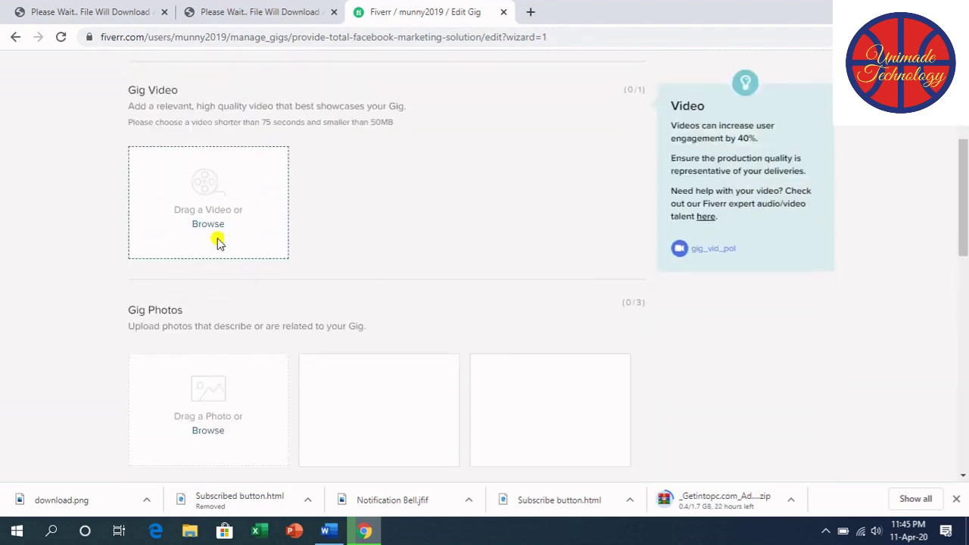
scroll(215, 277, down, 2)
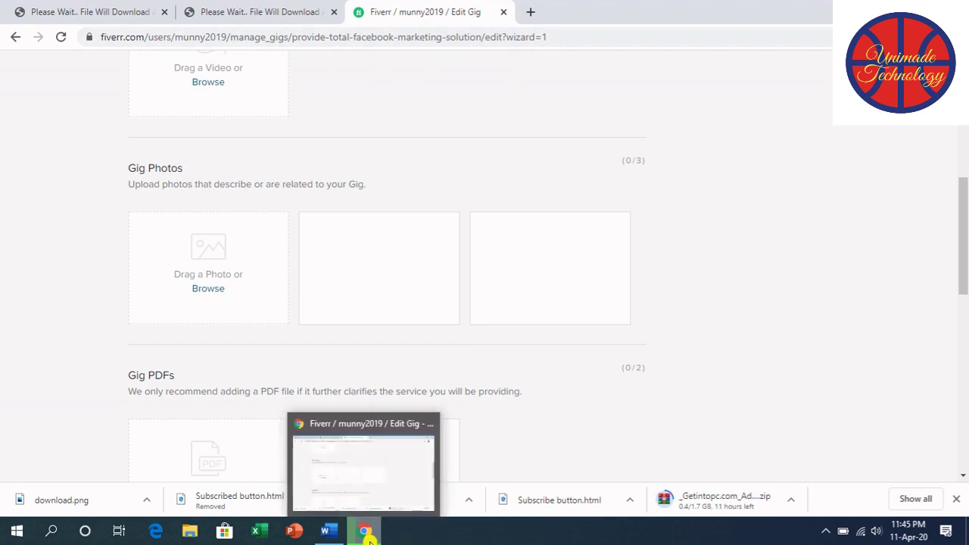
Open the Fiverr homepage, fiverr.com, in a new Chrome window.
right_click(364, 532)
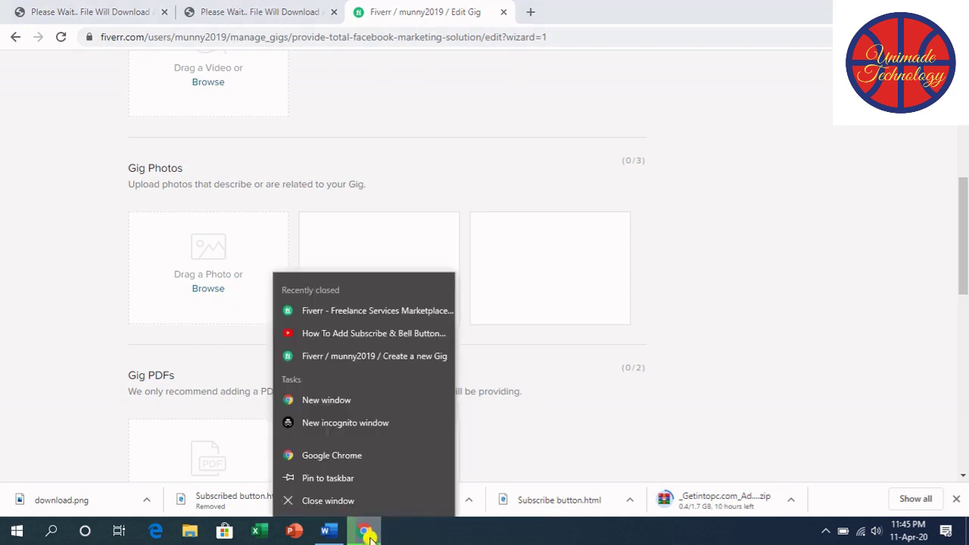
click(353, 399)
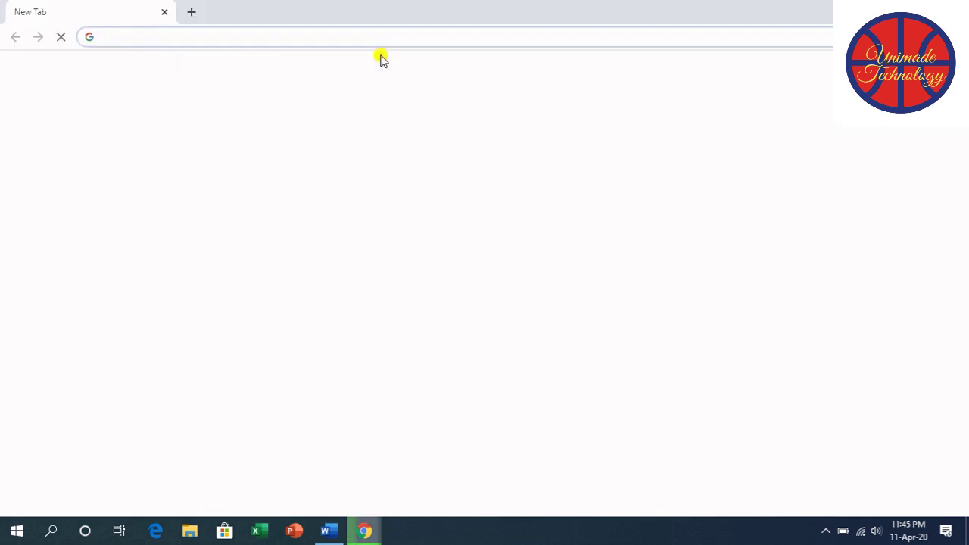
text(fiverr.com)
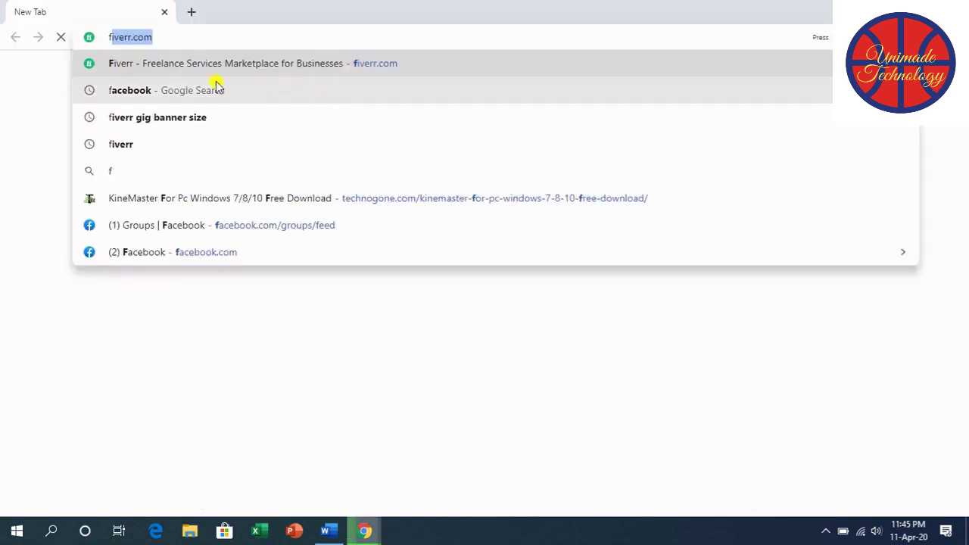
click(190, 63)
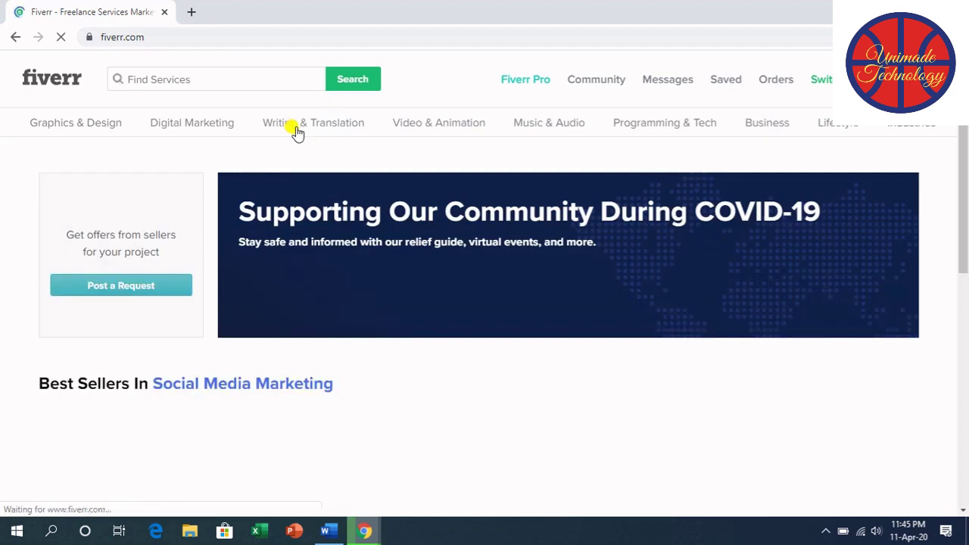
Examine the cover images of other sellers' gigs in the homepage's Best Sellers, Top Pro Services and Editors' Picks sections.
scroll(306, 136, down, 2)
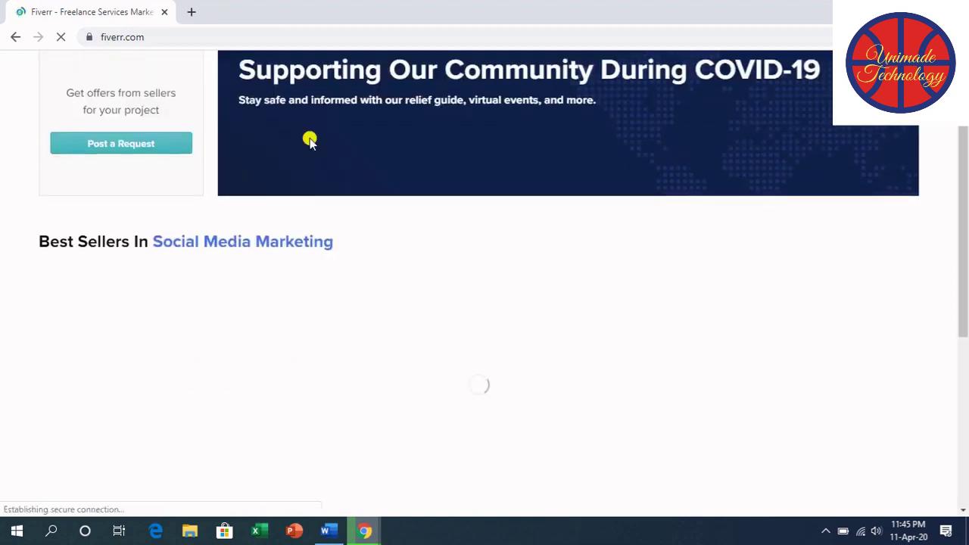
scroll(309, 138, up, 1)
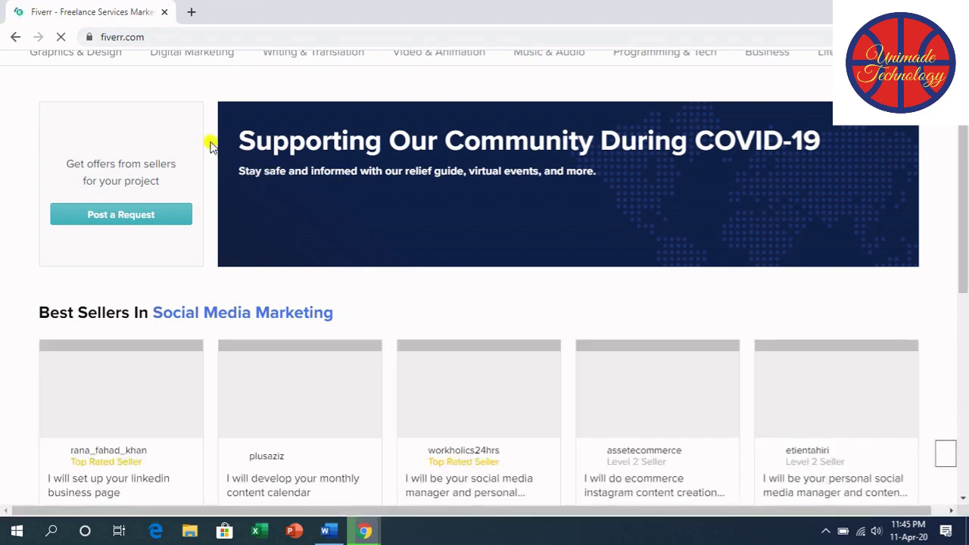
scroll(211, 146, down, 1)
scroll(211, 147, down, 2)
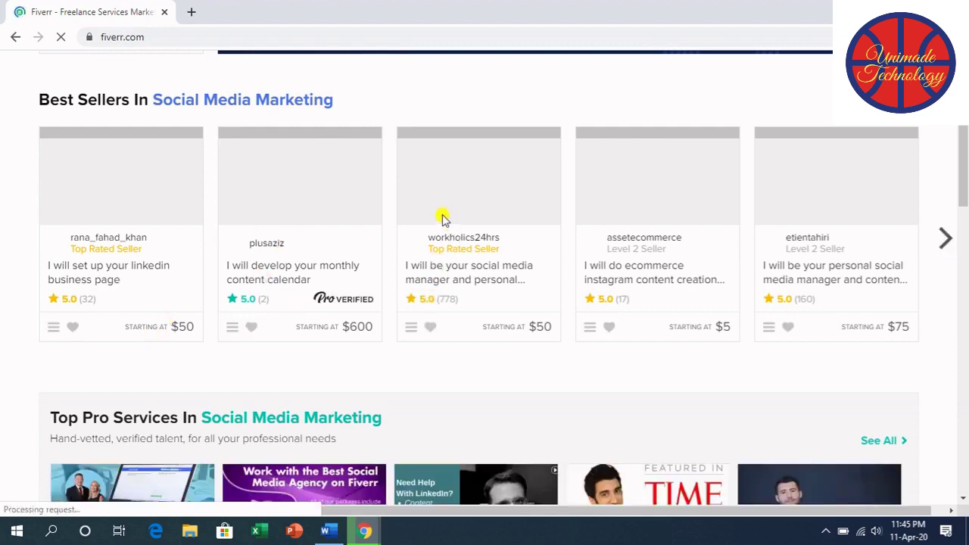
scroll(441, 218, down, 1)
scroll(446, 220, up, 2)
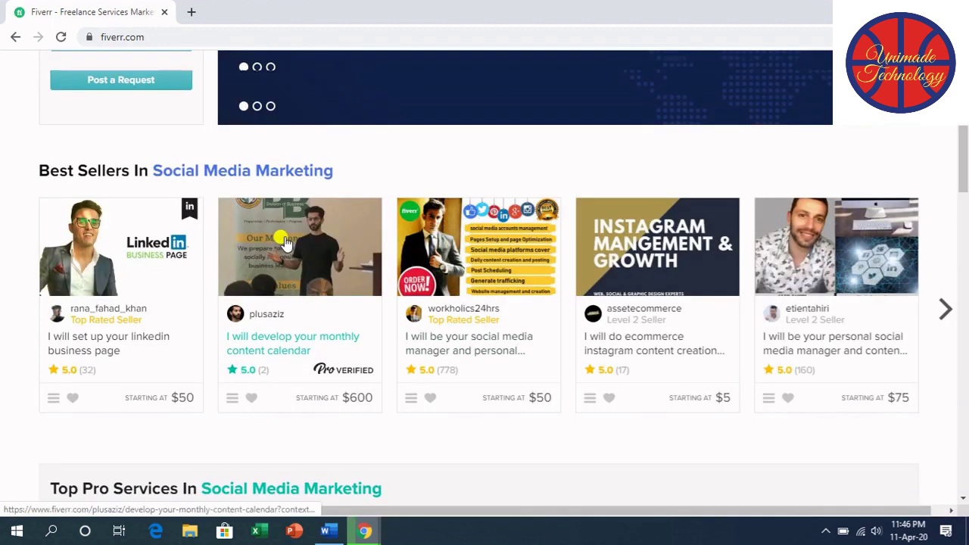
scroll(341, 227, down, 2)
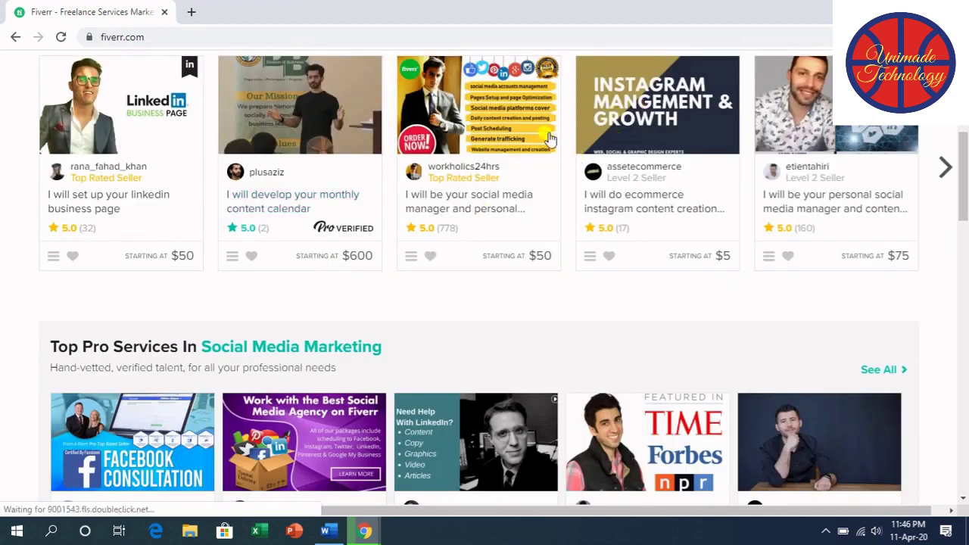
scroll(472, 102, down, 3)
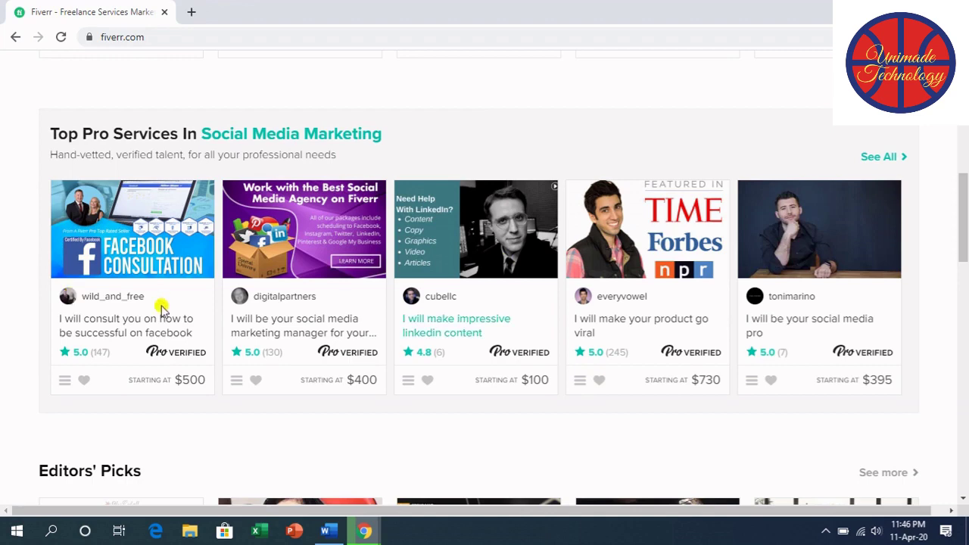
scroll(246, 311, down, 3)
scroll(270, 306, down, 2)
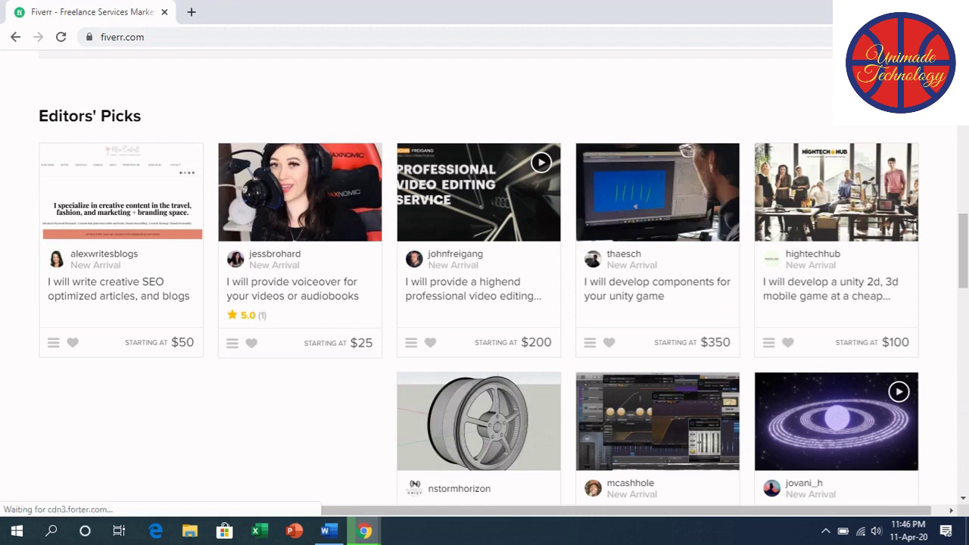
key(alt+Tab)
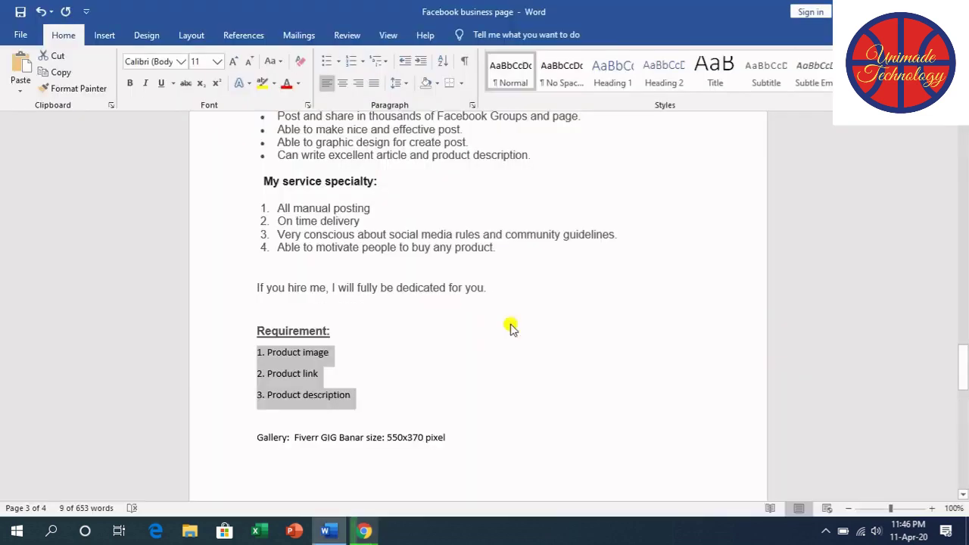
click(364, 530)
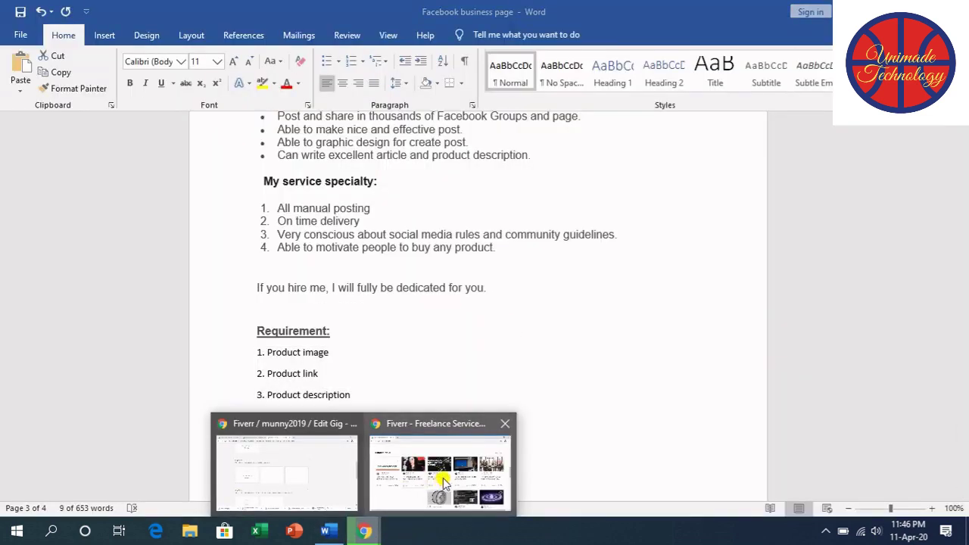
click(442, 466)
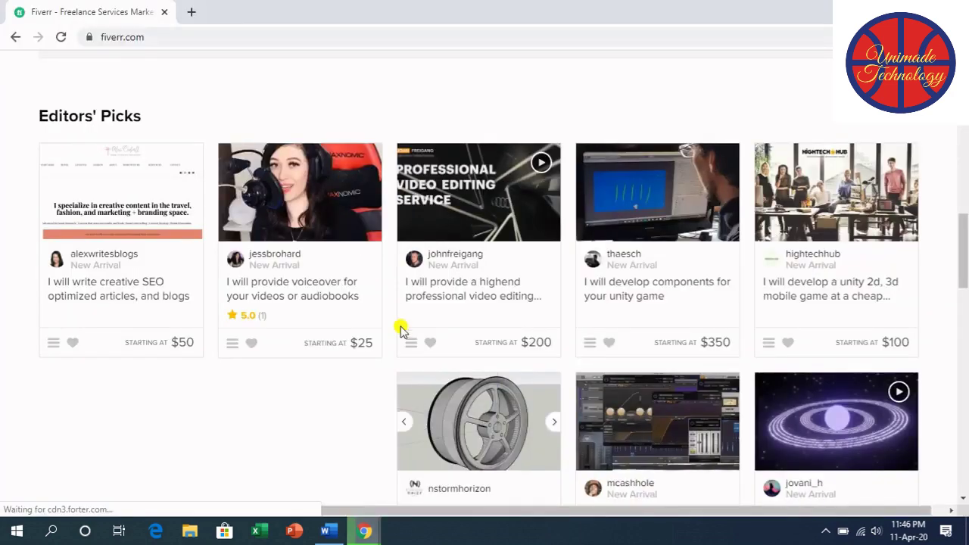
scroll(401, 324, up, 4)
scroll(402, 324, up, 1)
scroll(402, 324, down, 3)
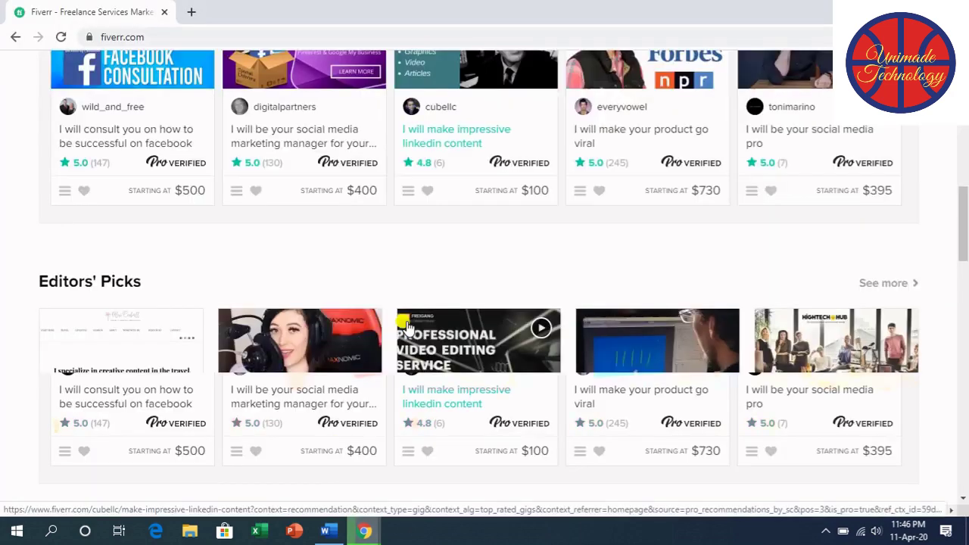
Return to the Edit Gig window and bring up the Gig Photos upload area on the Gallery page.
mouse_move(371, 528)
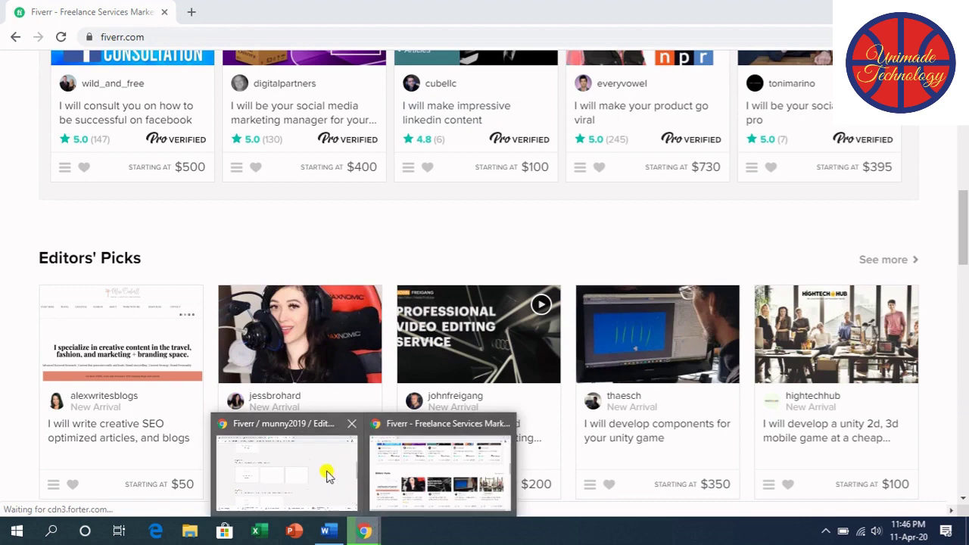
click(322, 465)
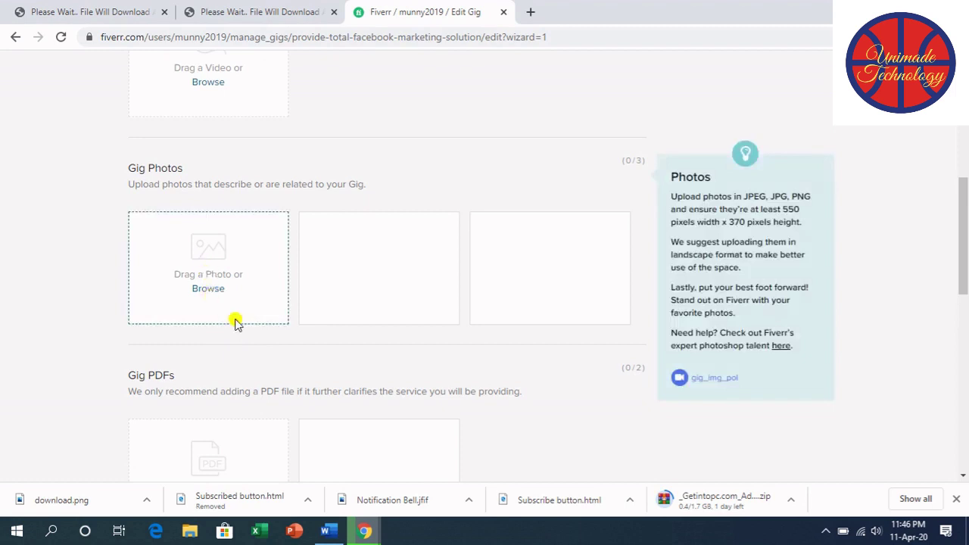
scroll(237, 321, down, 1)
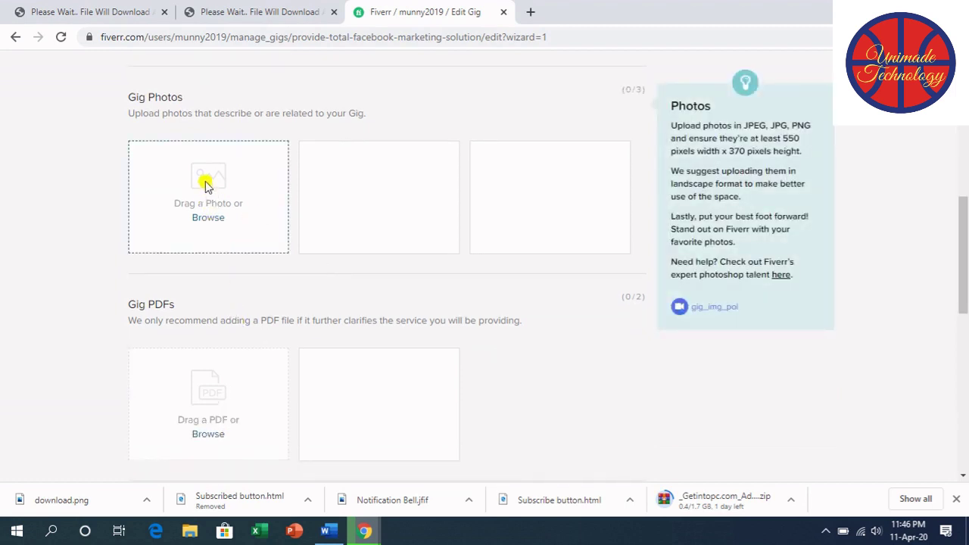
scroll(209, 185, down, 1)
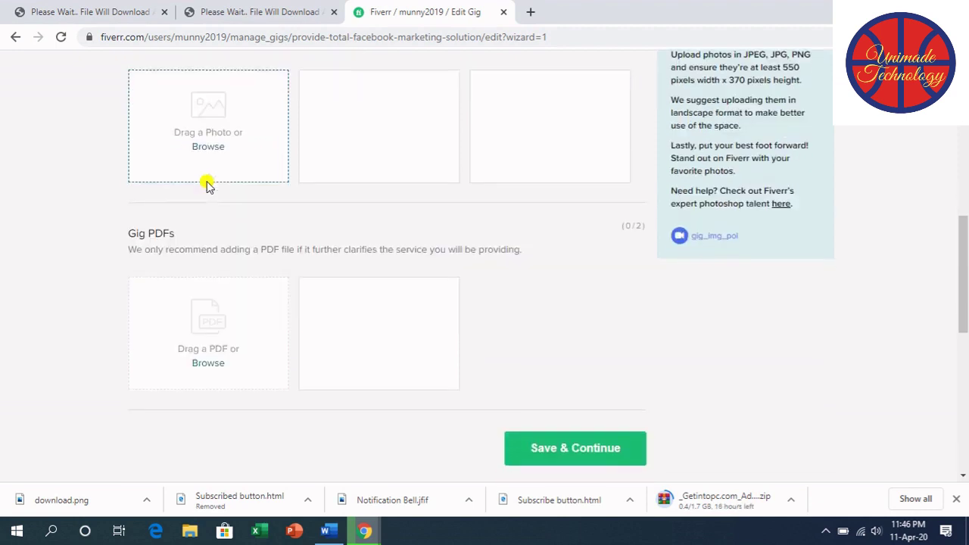
scroll(209, 186, down, 1)
scroll(210, 185, up, 2)
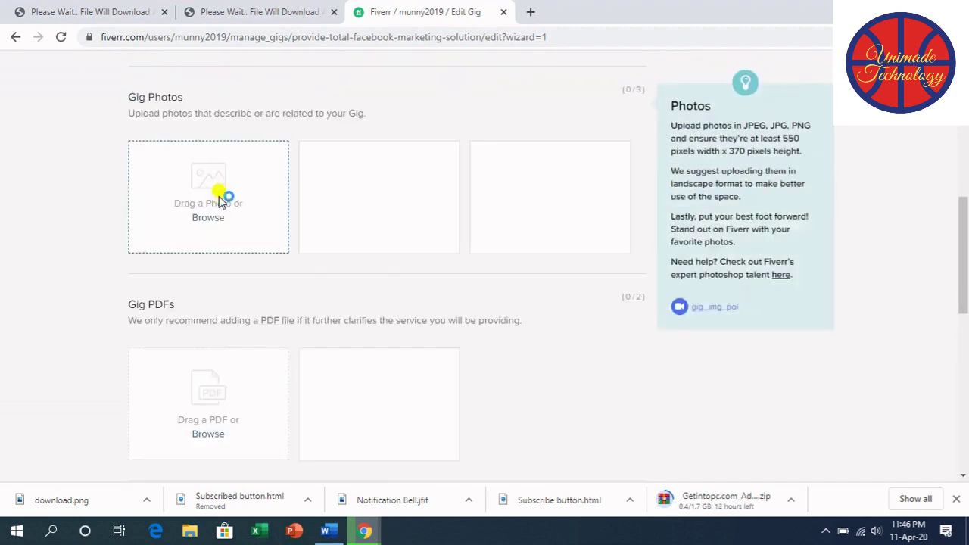